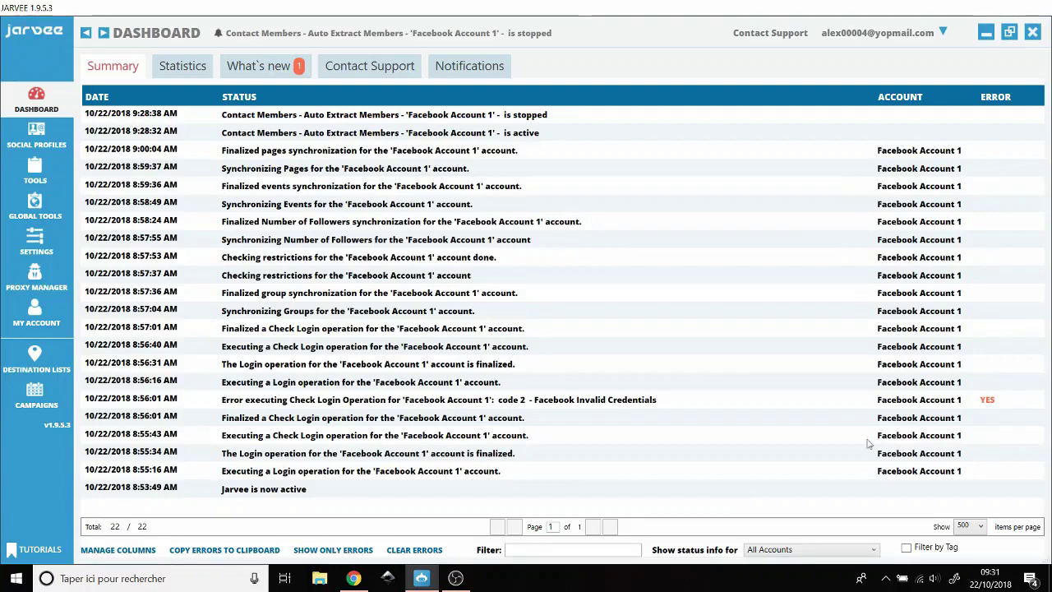
Open the Contact tool of Facebook Account 1 and go to its Extract Members settings.
{"action": "left_click", "coordinate": [64, 138]}
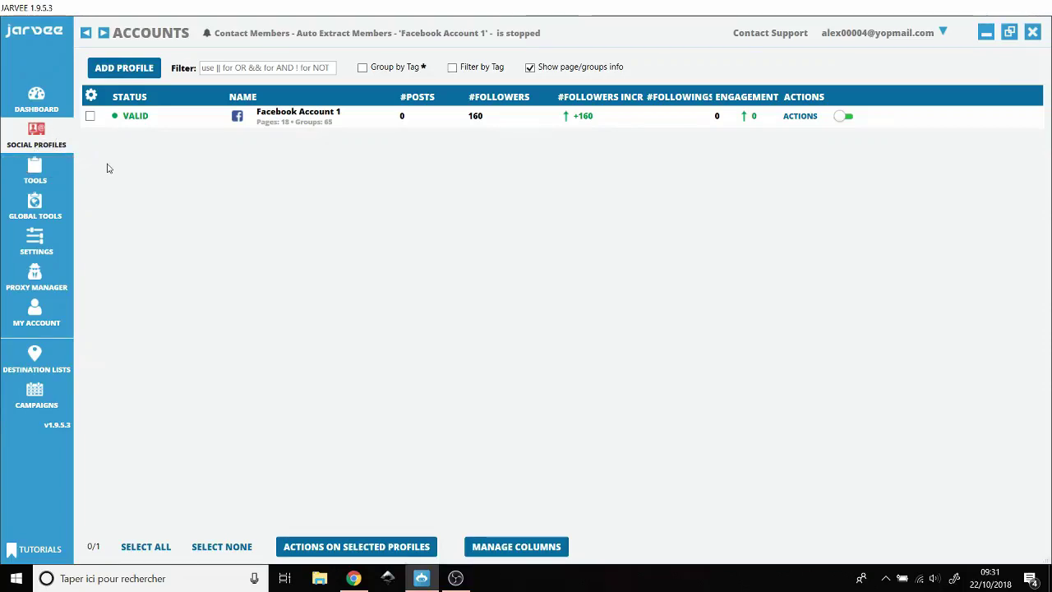
{"action": "left_click", "coordinate": [46, 178]}
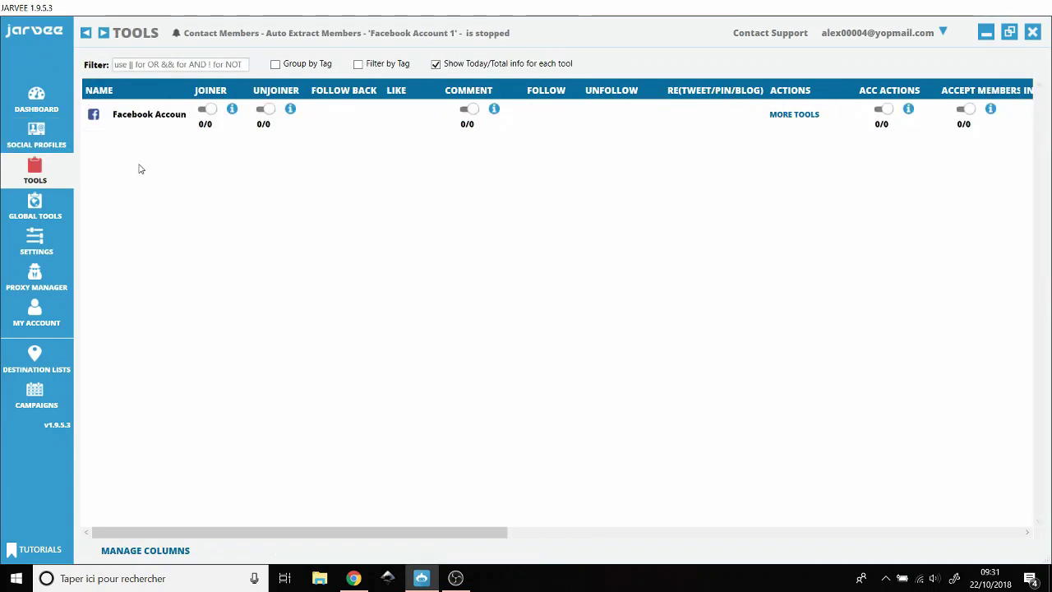
{"action": "left_click", "coordinate": [132, 118]}
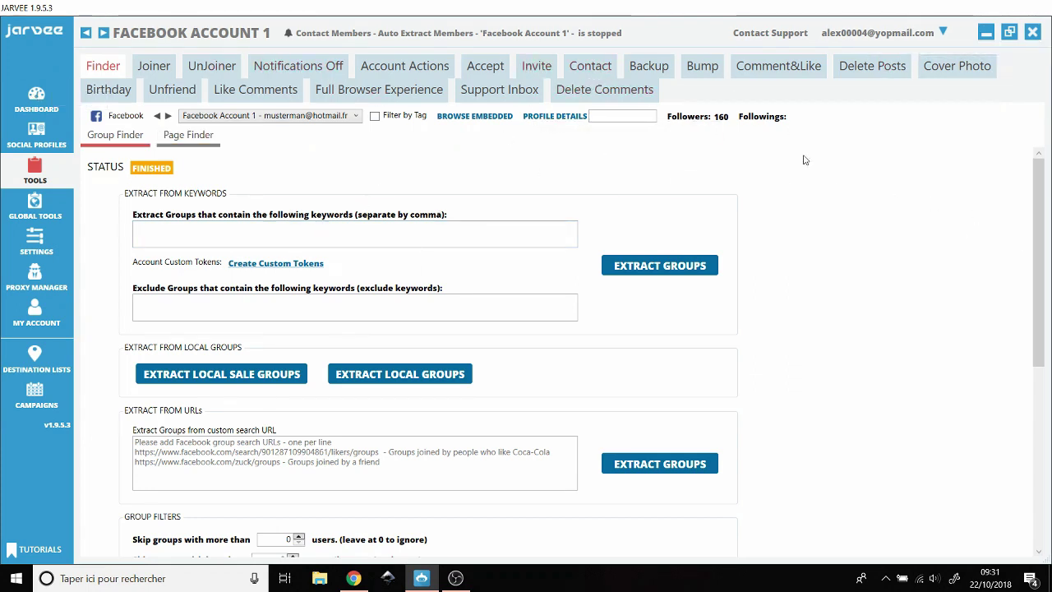
{"action": "left_click", "coordinate": [591, 67]}
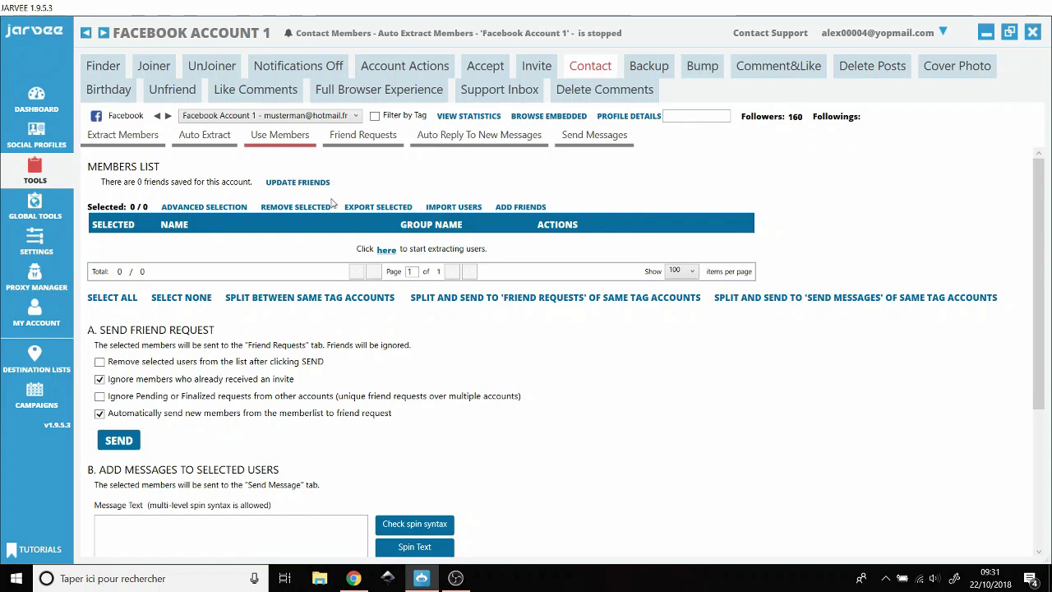
{"action": "left_click", "coordinate": [177, 146]}
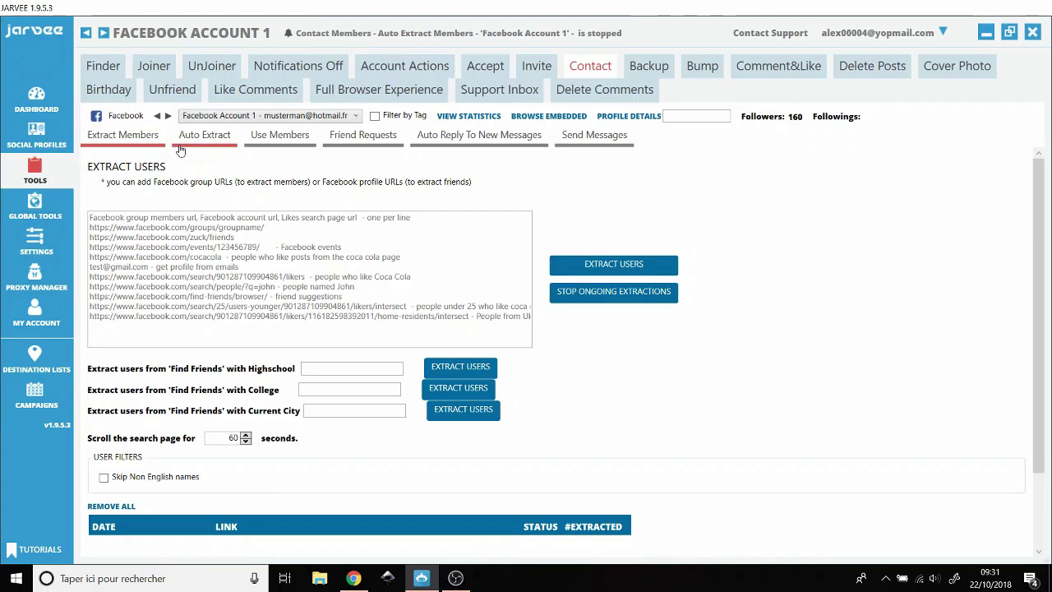
{"action": "left_click", "coordinate": [312, 262]}
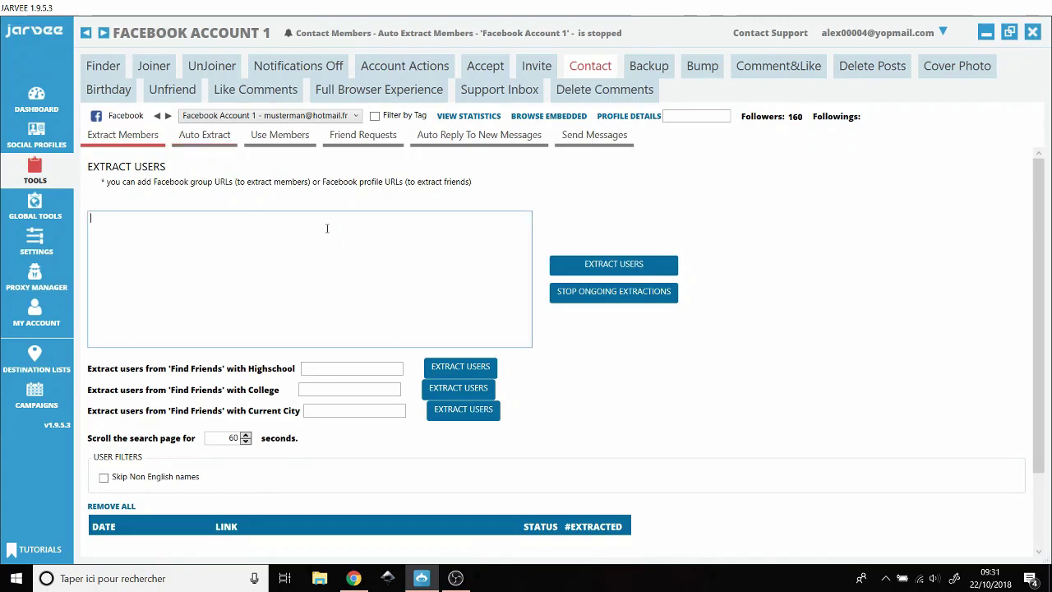
Look over the Auto Extract settings of the Contact tool, and return to Extract Members.
{"action": "left_click", "coordinate": [204, 135]}
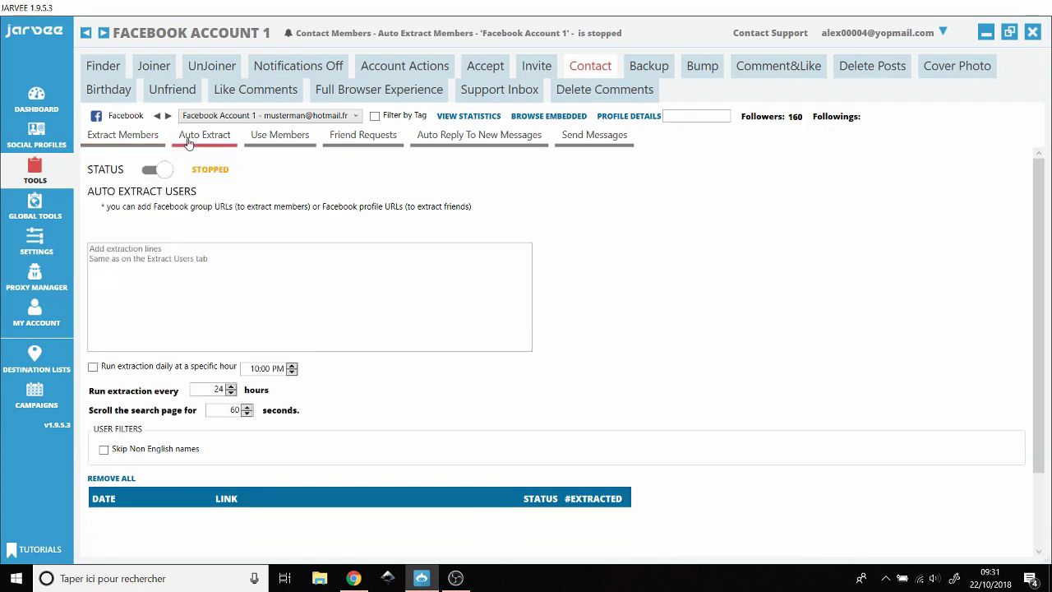
{"action": "left_click", "coordinate": [198, 288]}
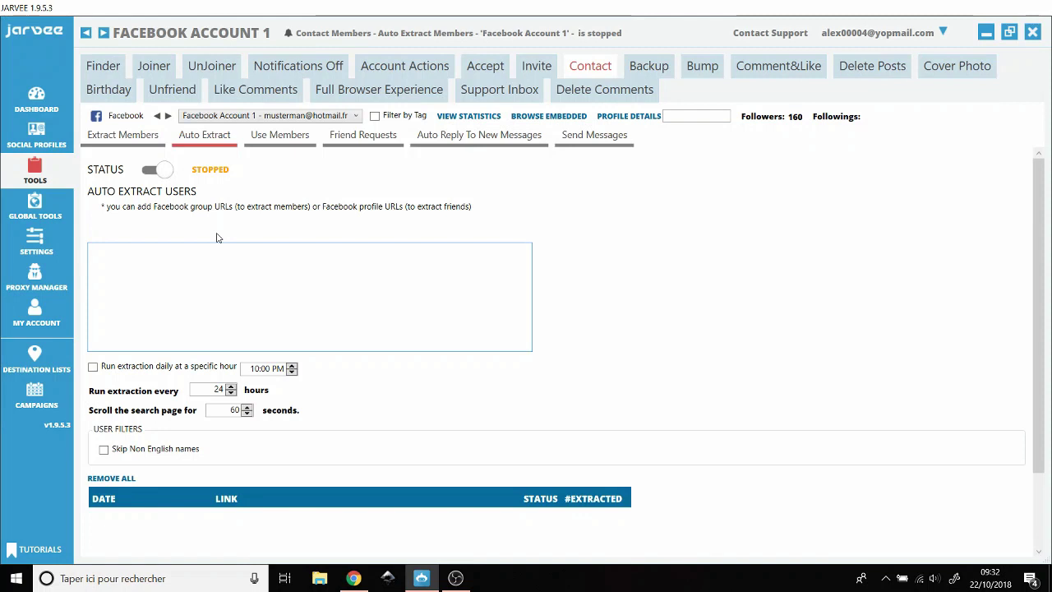
{"action": "left_click", "coordinate": [117, 134]}
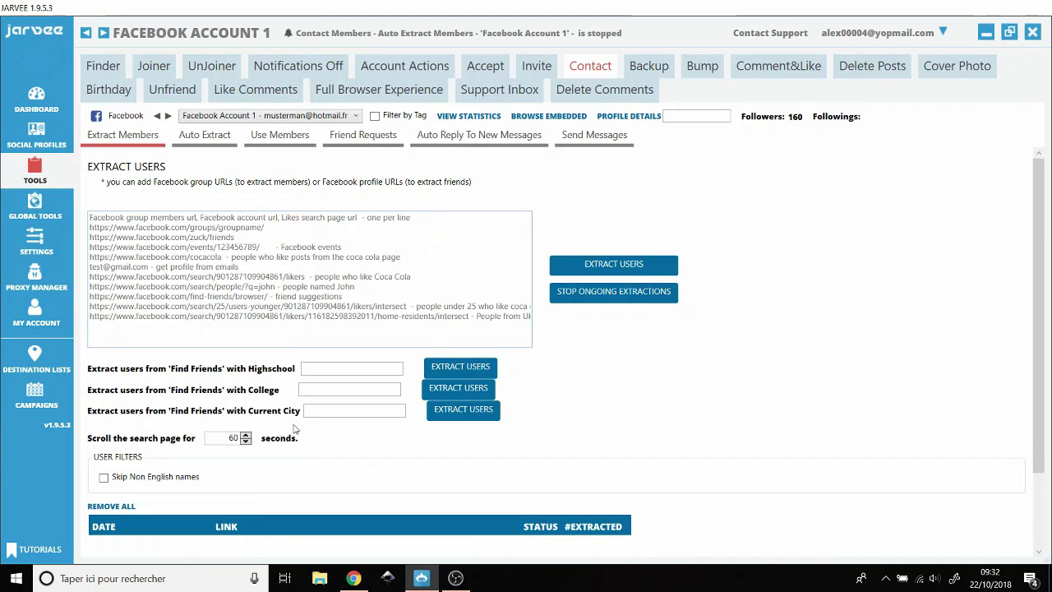
Switch to Chrome and copy the URL of the Facebook group Les francophones de Chiang Mai.
{"action": "left_click", "coordinate": [354, 578]}
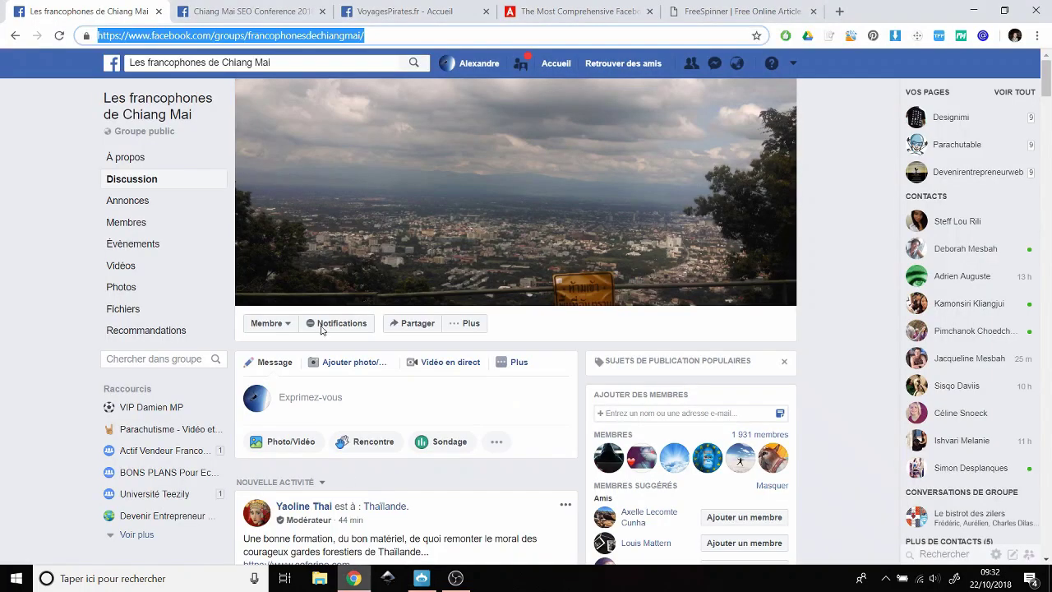
{"action": "left_click", "coordinate": [27, 171]}
{"action": "left_click", "coordinate": [521, 364]}
{"action": "scroll", "coordinate": [528, 371], "scroll_direction": "down", "scroll_amount": 5}
{"action": "scroll", "coordinate": [529, 371], "scroll_direction": "up", "scroll_amount": 5}
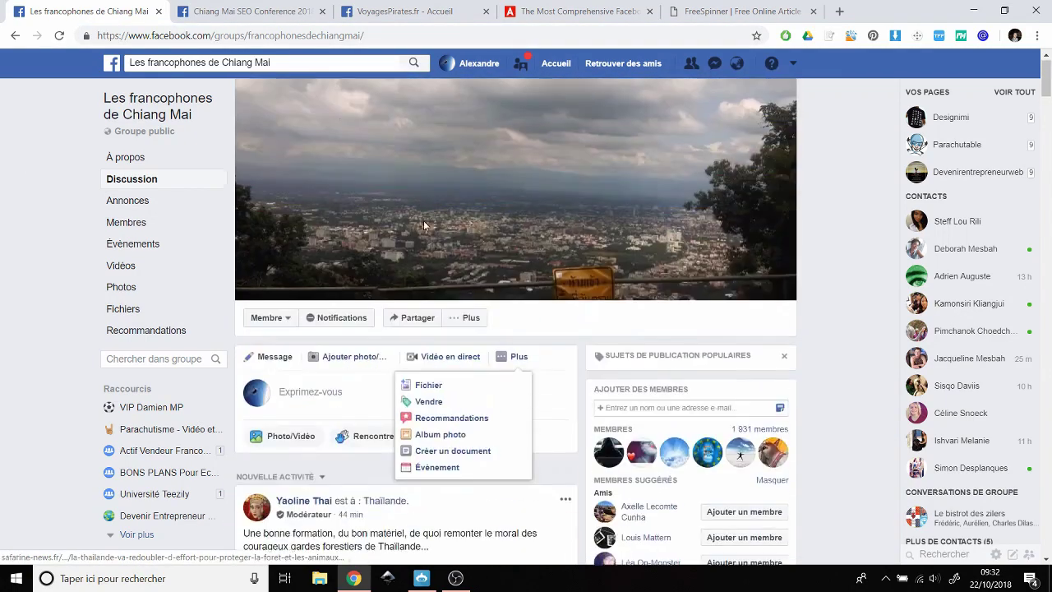
{"action": "left_click", "coordinate": [332, 35]}
{"action": "key", "text": "ctrl+c"}
{"action": "right_click", "coordinate": [333, 36]}
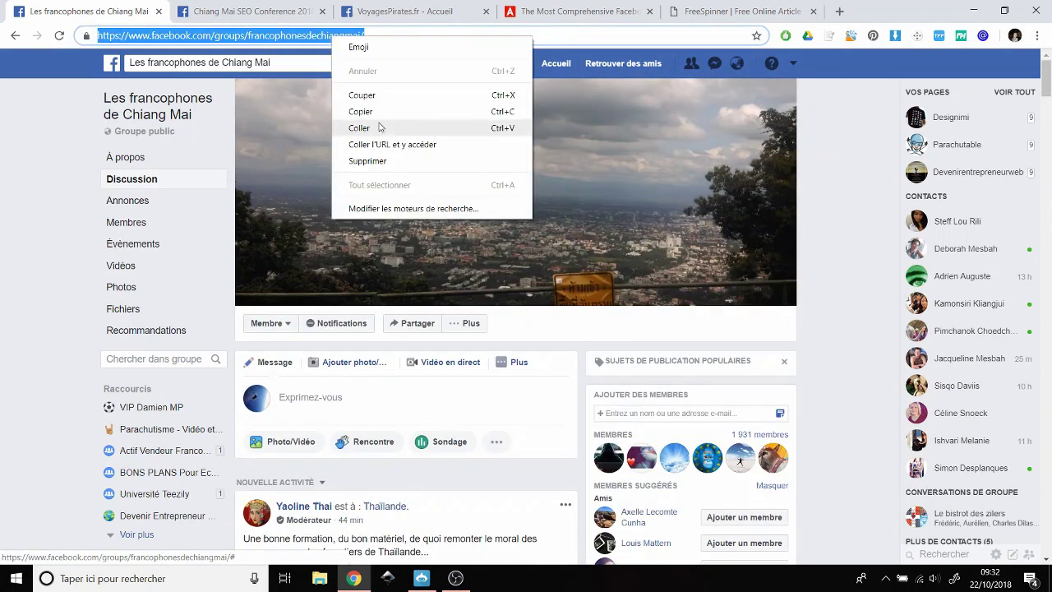
{"action": "left_click", "coordinate": [375, 110]}
{"action": "left_click", "coordinate": [421, 578]}
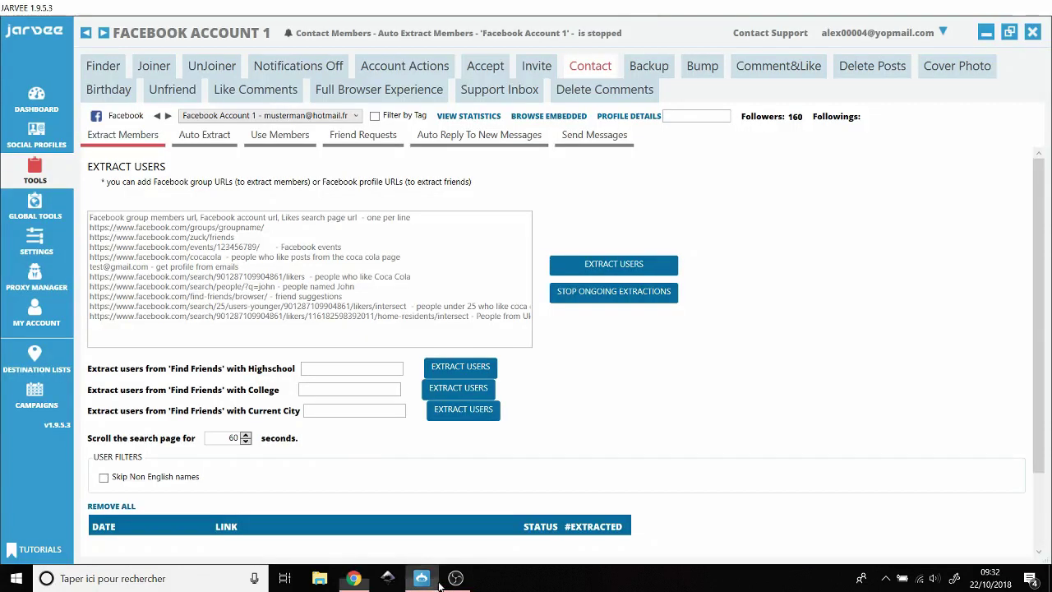
{"action": "left_click", "coordinate": [326, 239]}
{"action": "right_click", "coordinate": [326, 241]}
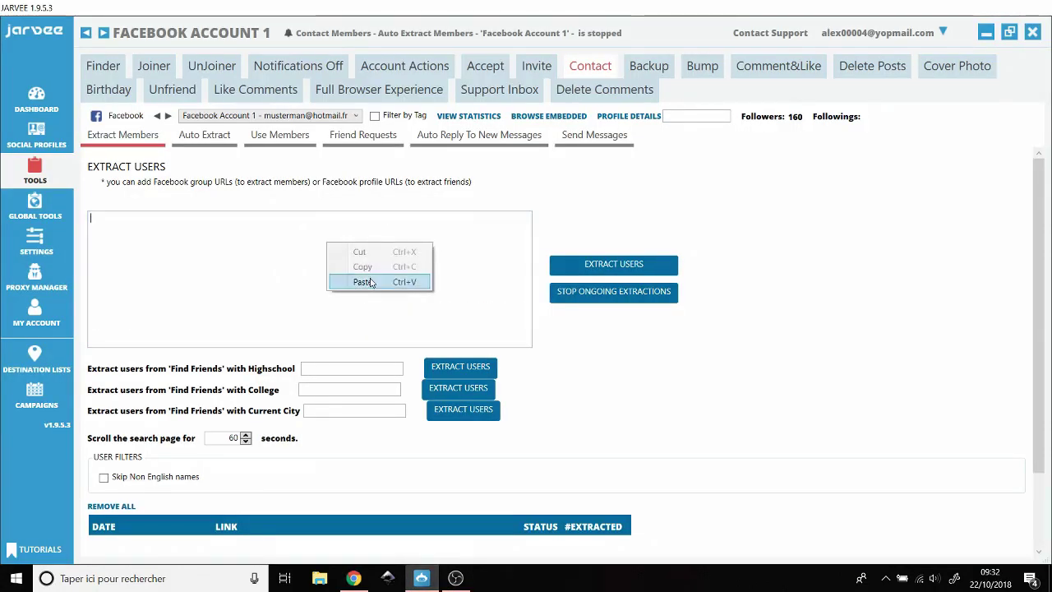
{"action": "left_click", "coordinate": [353, 281]}
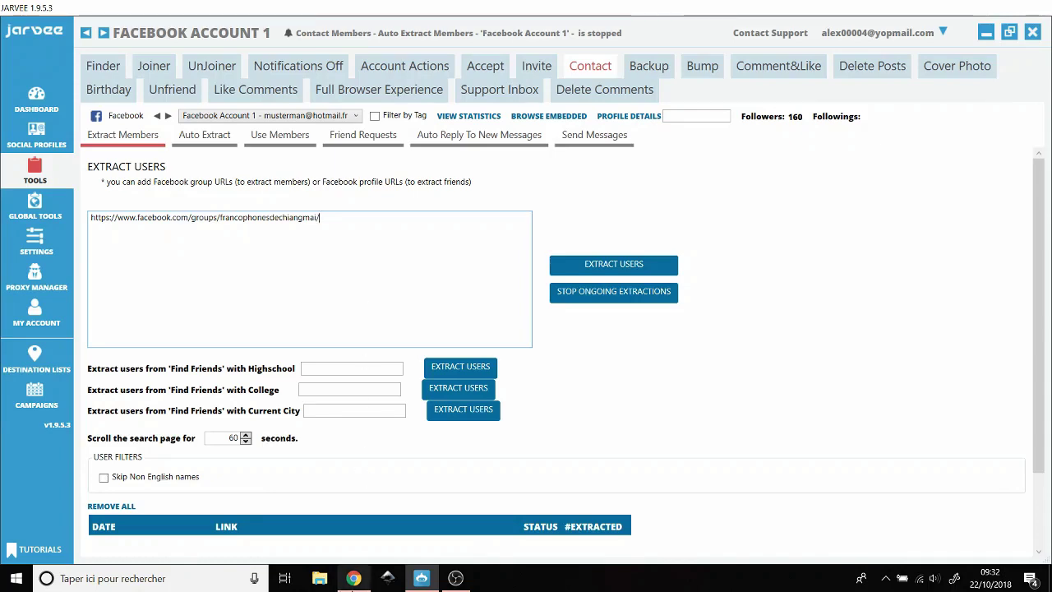
Switch to Chrome and examine the VoyagesPirates.fr search suggestions and the Facebook Graph Search queries list on iamattila.com.
{"action": "left_click", "coordinate": [354, 578]}
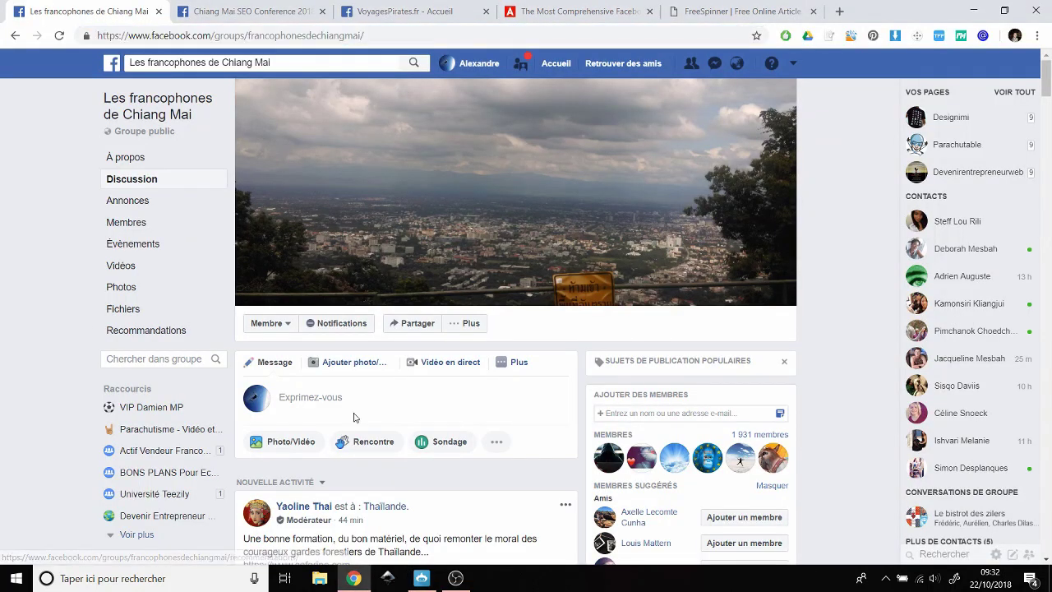
{"action": "left_click", "coordinate": [420, 578]}
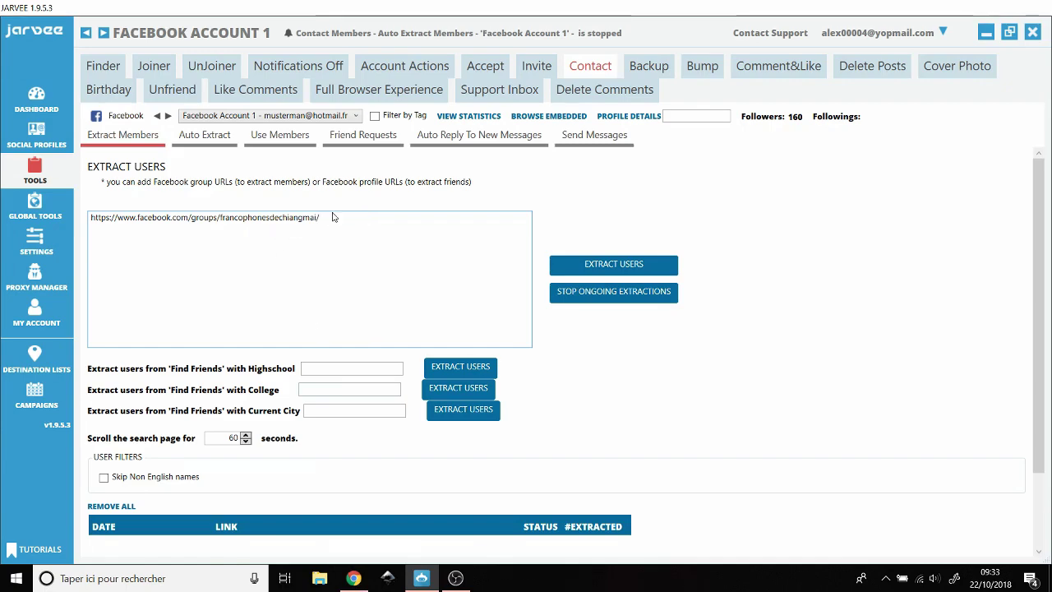
{"action": "left_click", "coordinate": [353, 578]}
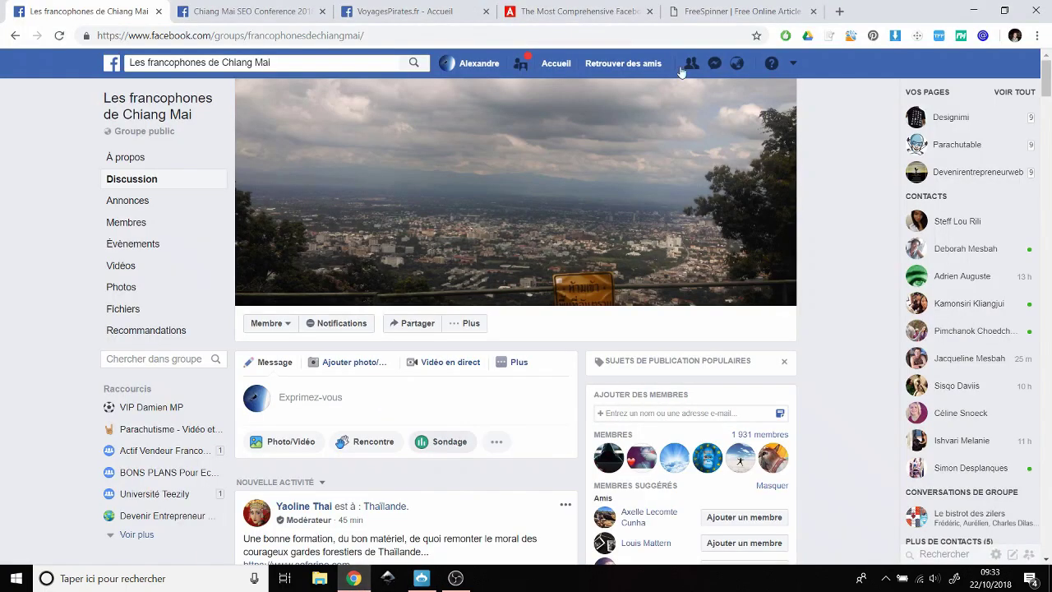
{"action": "left_click", "coordinate": [584, 8]}
{"action": "scroll", "coordinate": [805, 247], "scroll_direction": "up", "scroll_amount": 7}
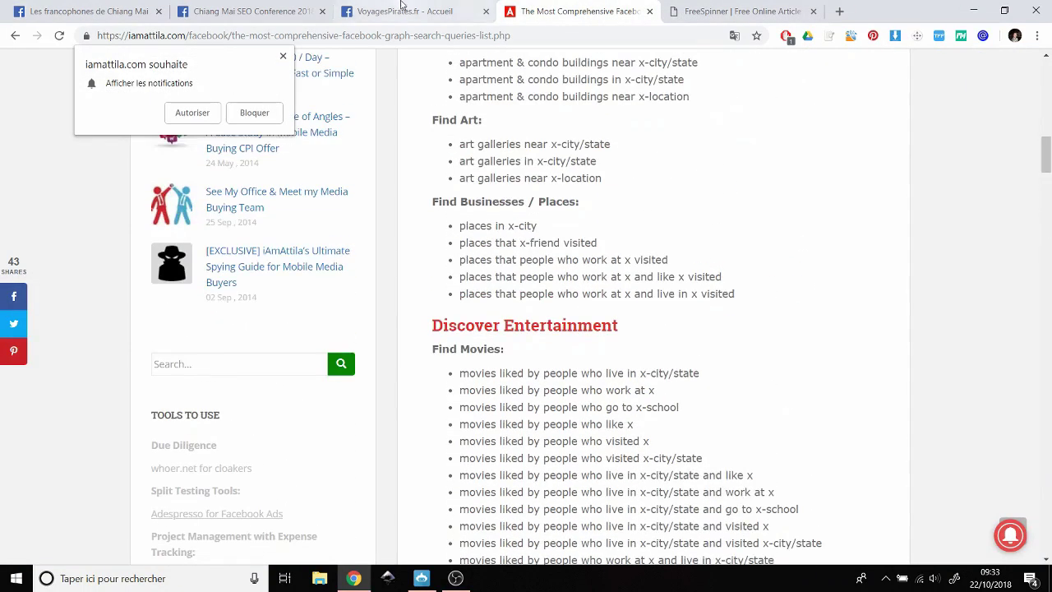
{"action": "left_click", "coordinate": [404, 11]}
{"action": "left_click", "coordinate": [138, 66]}
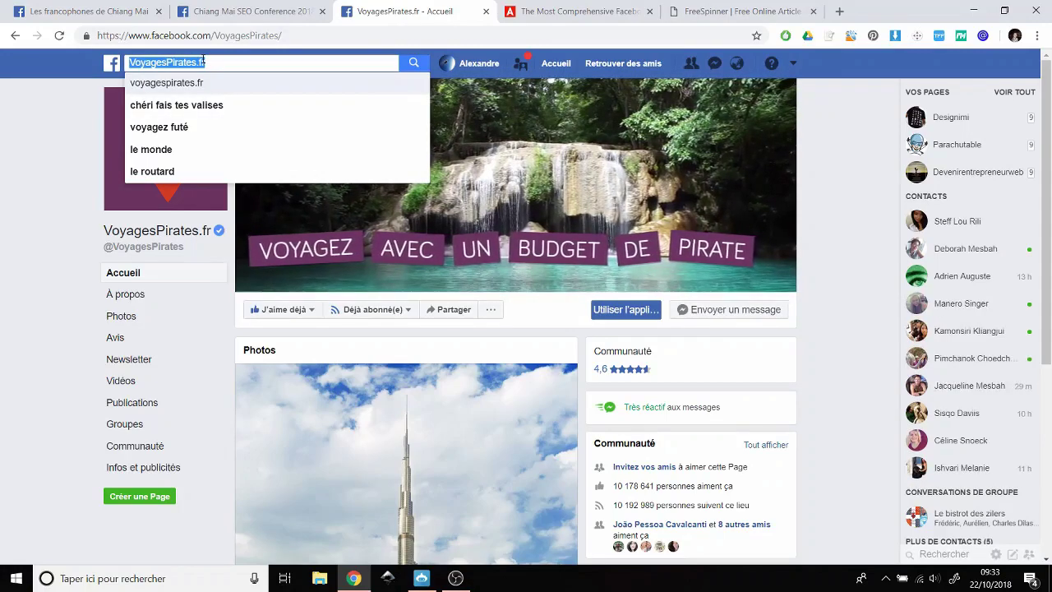
{"action": "left_click", "coordinate": [575, 11]}
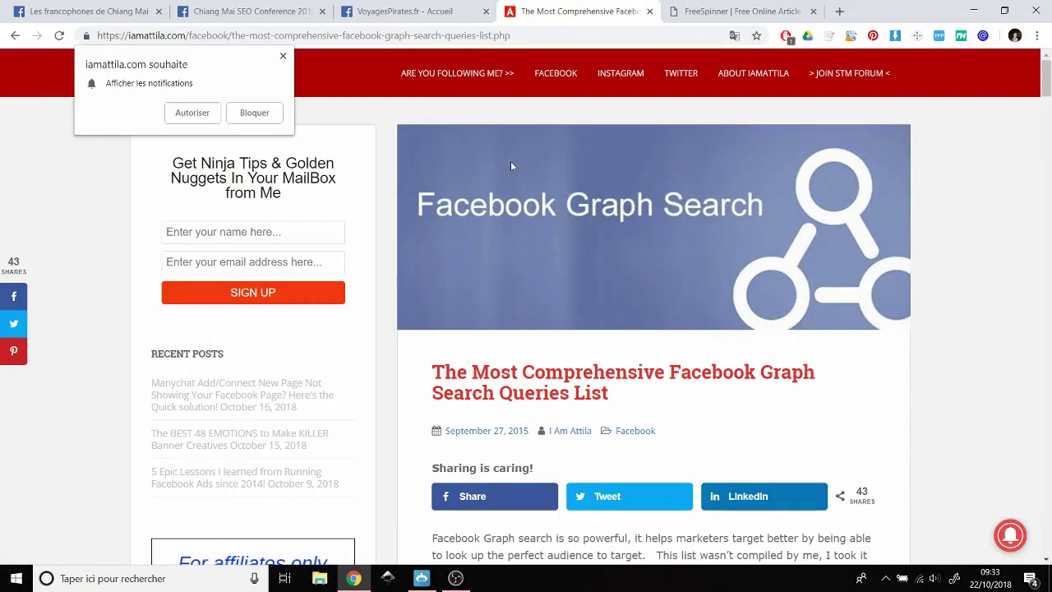
{"action": "scroll", "coordinate": [678, 227], "scroll_direction": "down", "scroll_amount": 15}
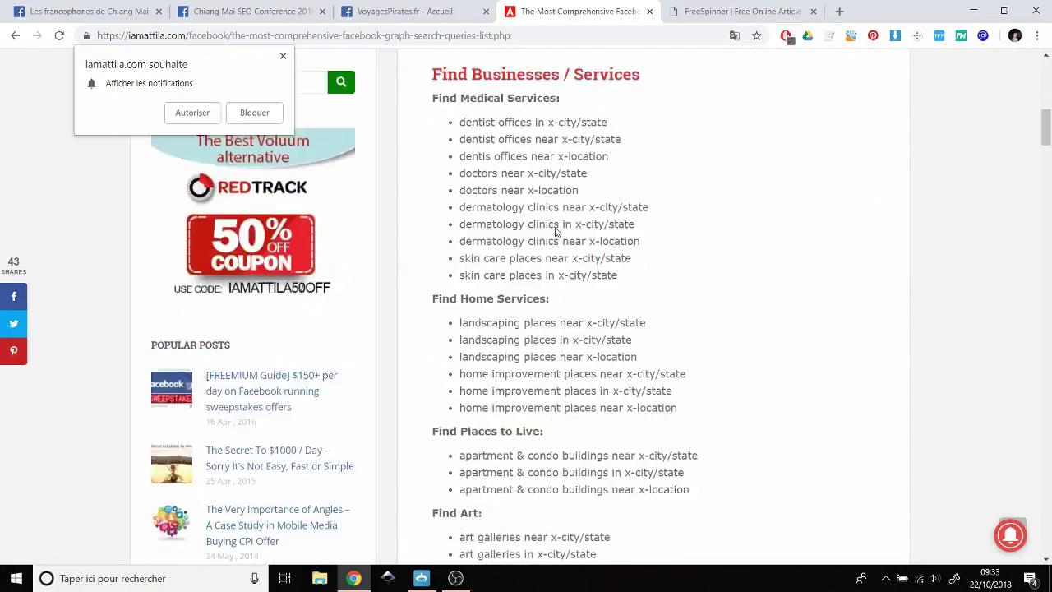
{"action": "scroll", "coordinate": [555, 232], "scroll_direction": "down", "scroll_amount": 20}
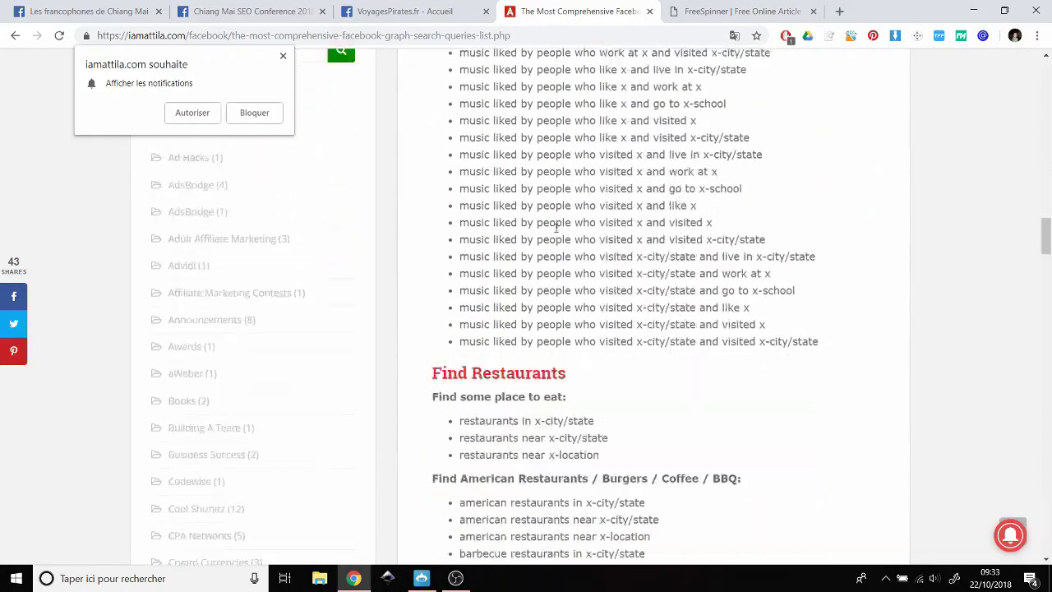
{"action": "scroll", "coordinate": [555, 229], "scroll_direction": "down", "scroll_amount": 15}
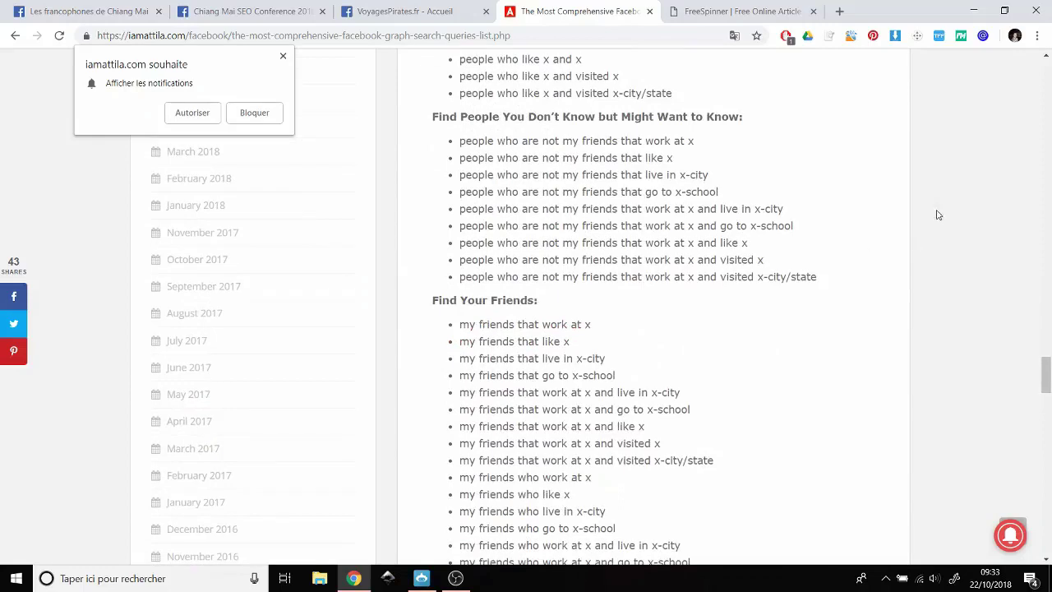
In the browser's Search Facebook extension, replace the existing people criteria with Group member set to Les blogs de voyage francophones.
{"action": "left_click", "coordinate": [851, 38]}
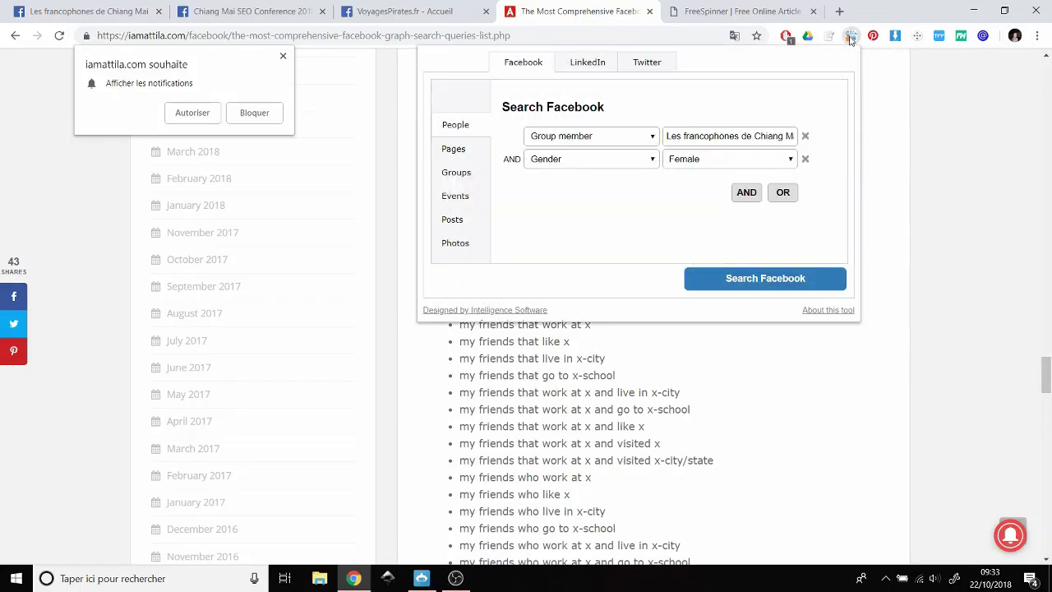
{"action": "left_click", "coordinate": [805, 137]}
{"action": "left_click", "coordinate": [806, 138]}
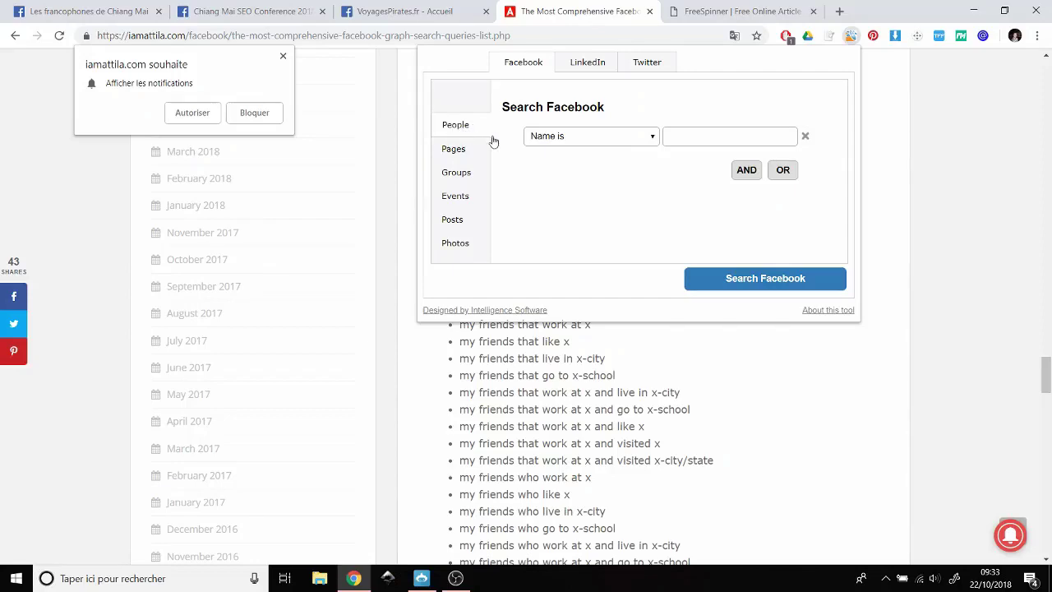
{"action": "left_click", "coordinate": [564, 137]}
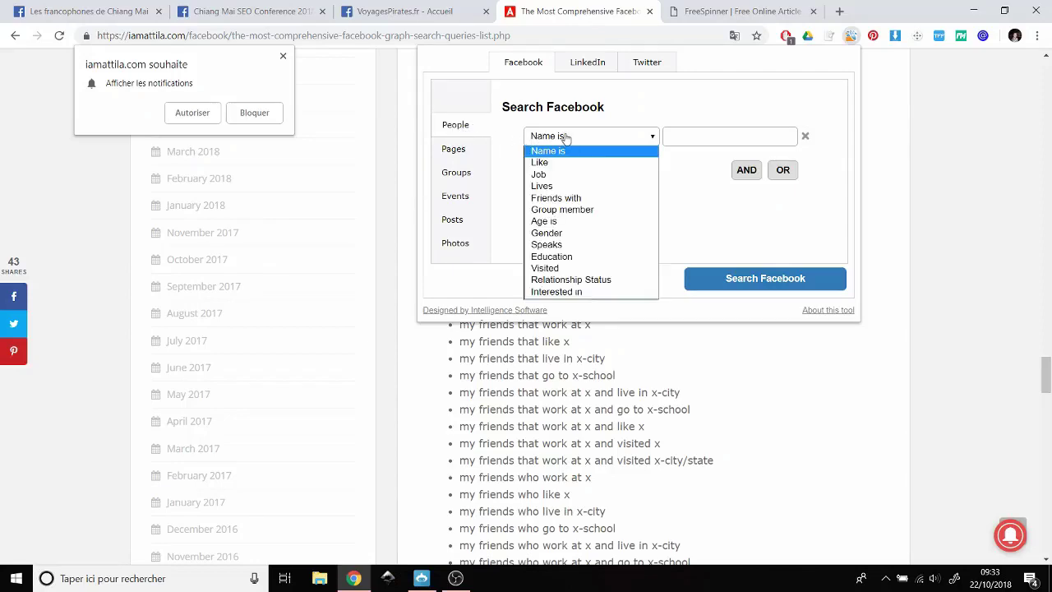
{"action": "left_click", "coordinate": [586, 211]}
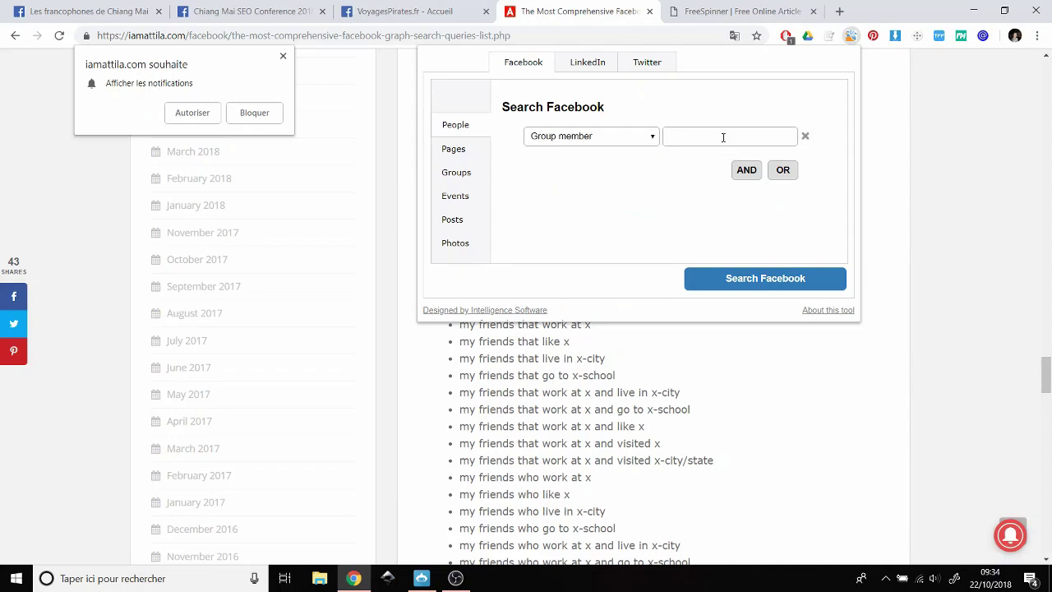
{"action": "type", "text": "es"}
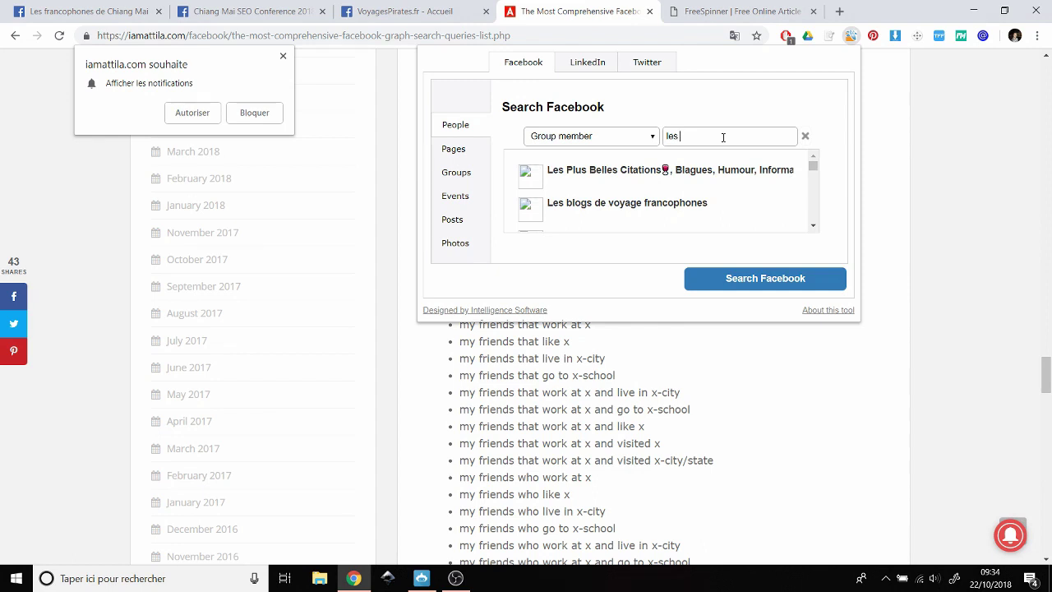
{"action": "left_click", "coordinate": [679, 206]}
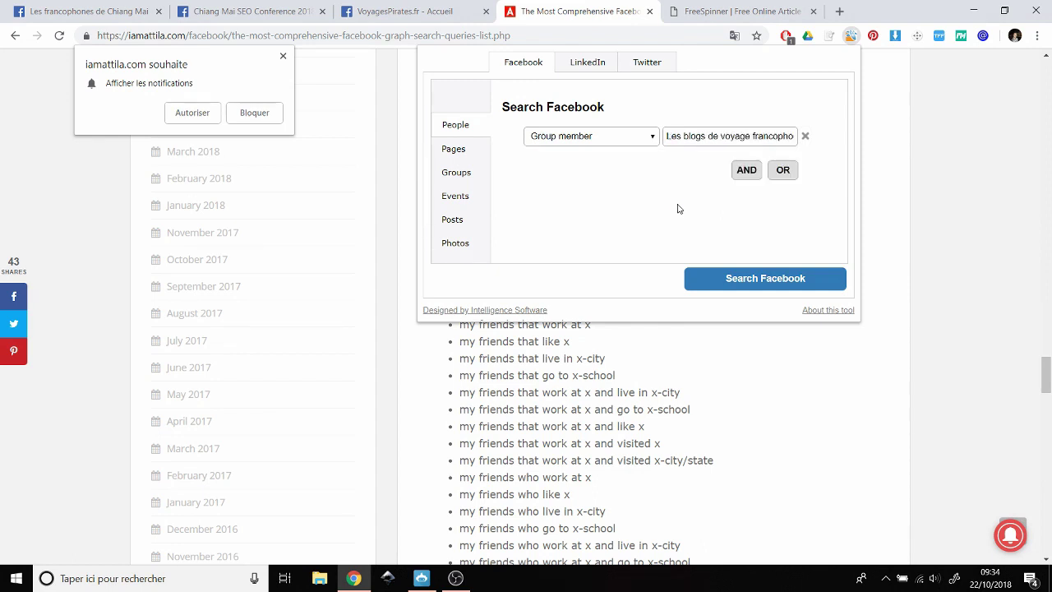
Add an AND criterion to the people search with Like set to Coca-Cola.
{"action": "left_click", "coordinate": [747, 171]}
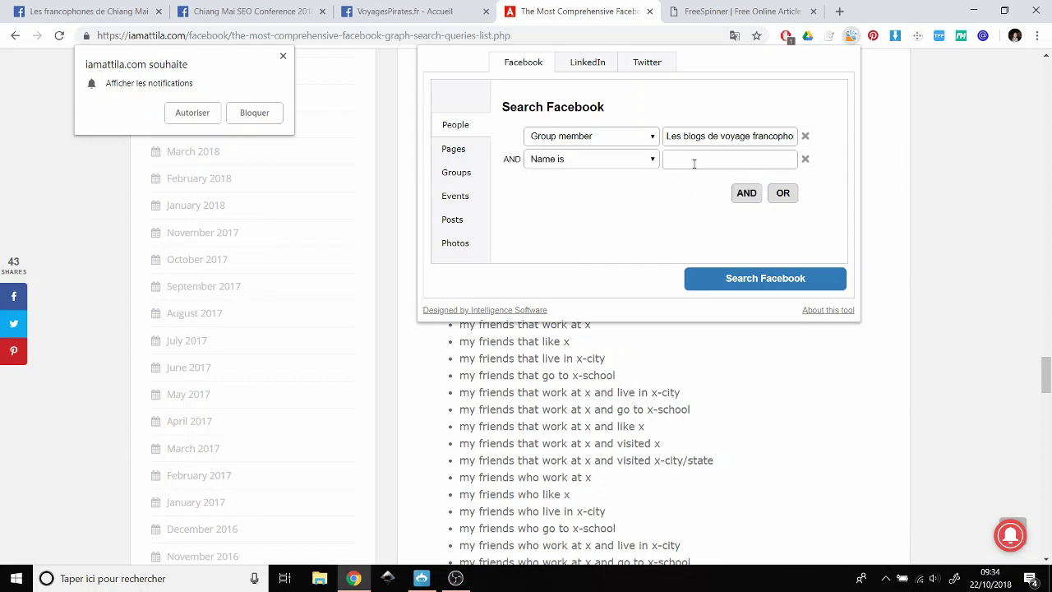
{"action": "left_click", "coordinate": [540, 163]}
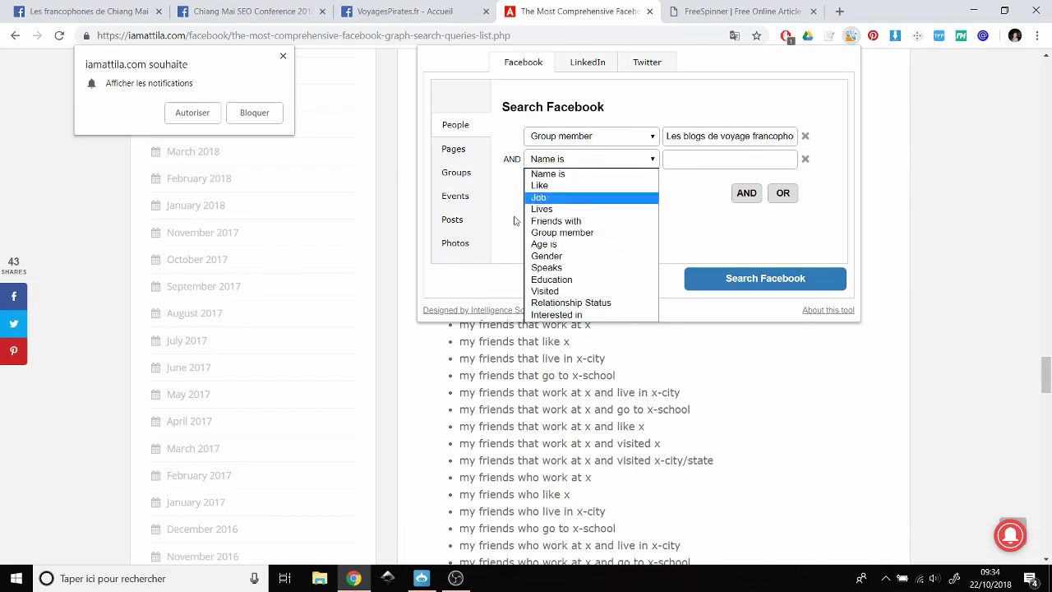
{"action": "left_click", "coordinate": [564, 187]}
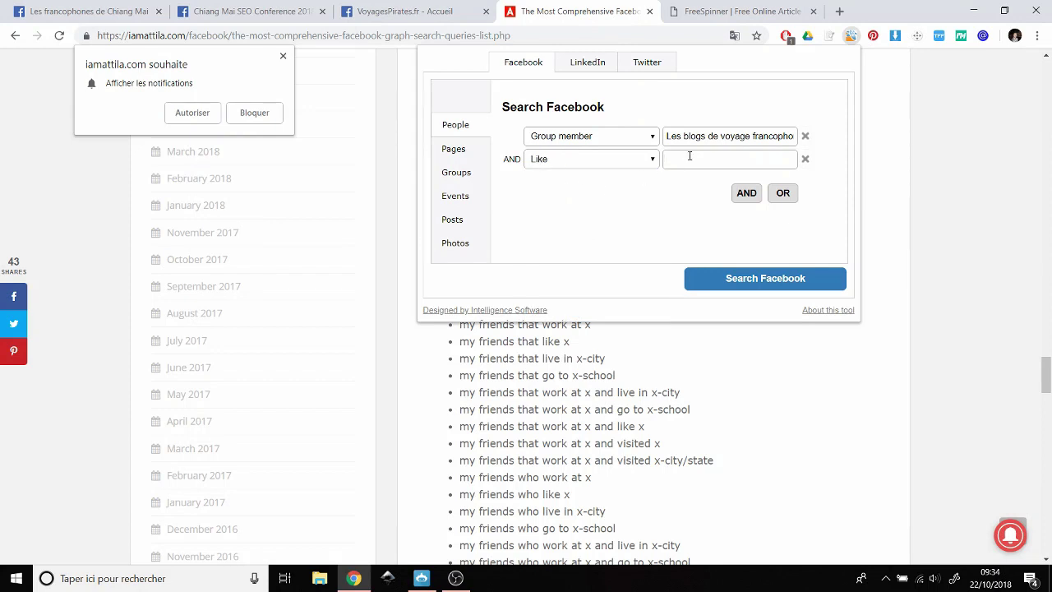
{"action": "type", "text": "coca"}
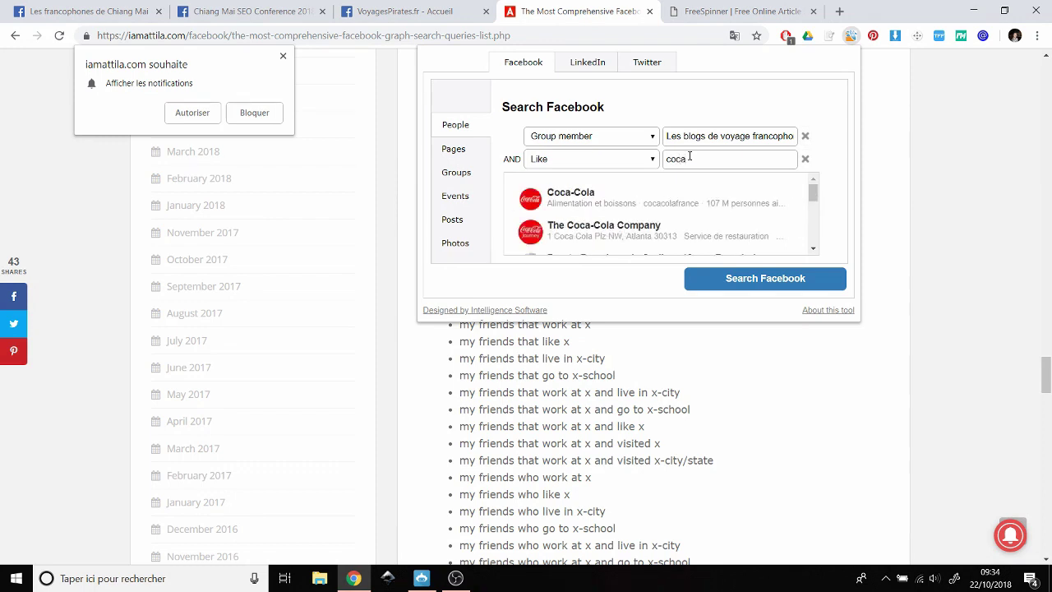
{"action": "left_click", "coordinate": [657, 201]}
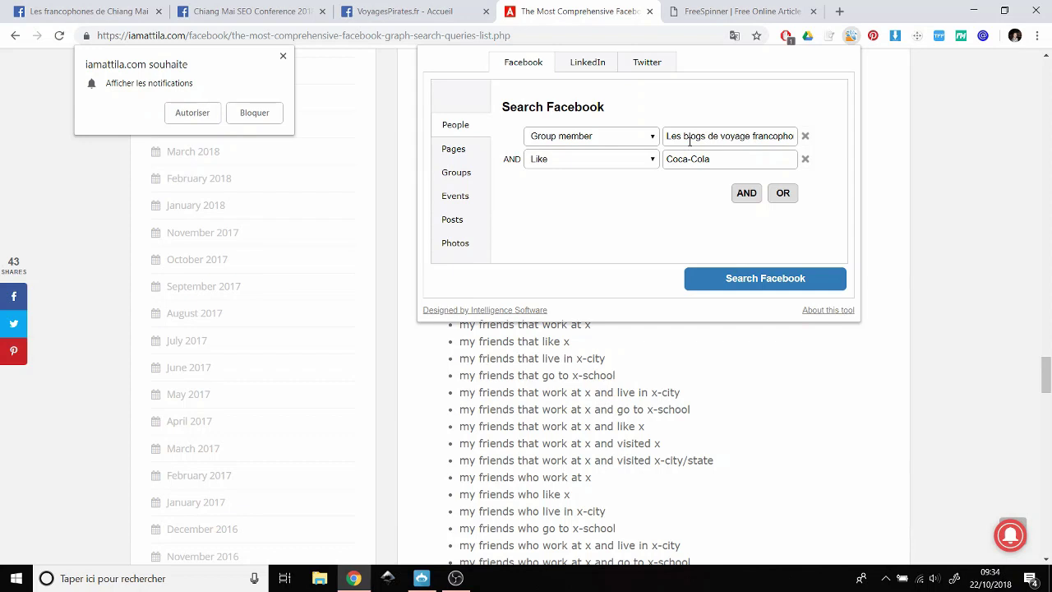
Replace the Coca-Cola criterion in the people search with an AND criterion for Friends with set to Not me.
{"action": "left_click", "coordinate": [807, 161]}
{"action": "left_click", "coordinate": [750, 169]}
{"action": "left_click", "coordinate": [624, 160]}
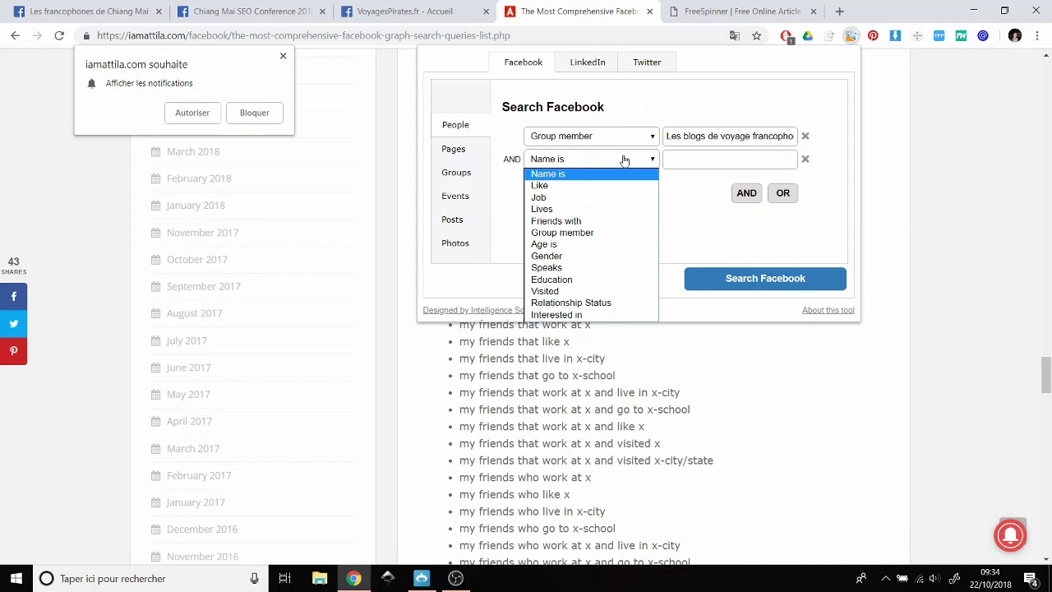
{"action": "left_click", "coordinate": [568, 221]}
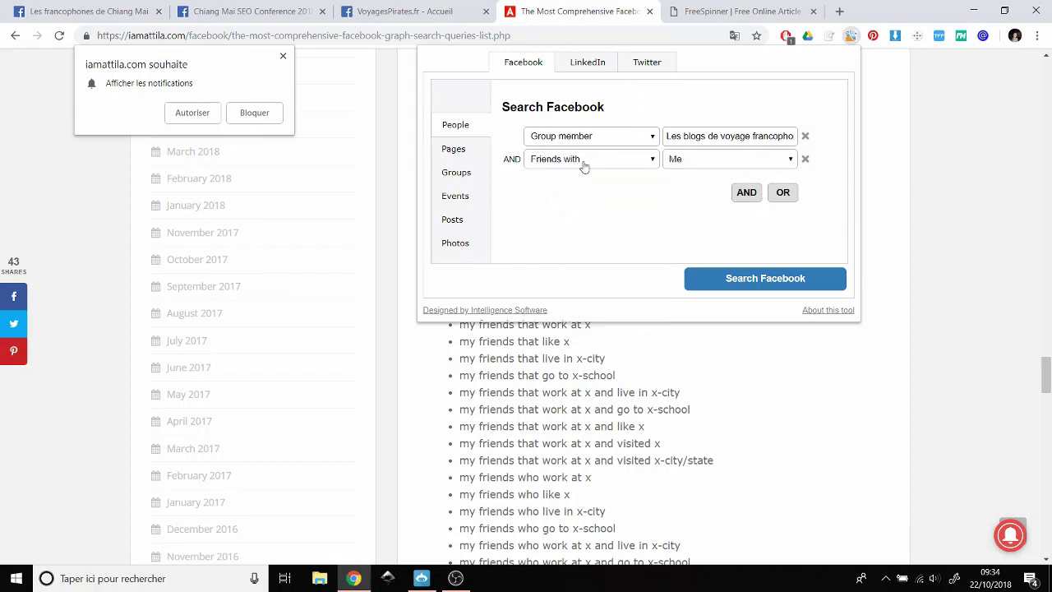
{"action": "left_click", "coordinate": [701, 160]}
{"action": "left_click", "coordinate": [693, 187]}
Add another AND criterion to the people search with Friends with set to My Friends.
{"action": "left_click", "coordinate": [737, 194]}
{"action": "left_click", "coordinate": [630, 182]}
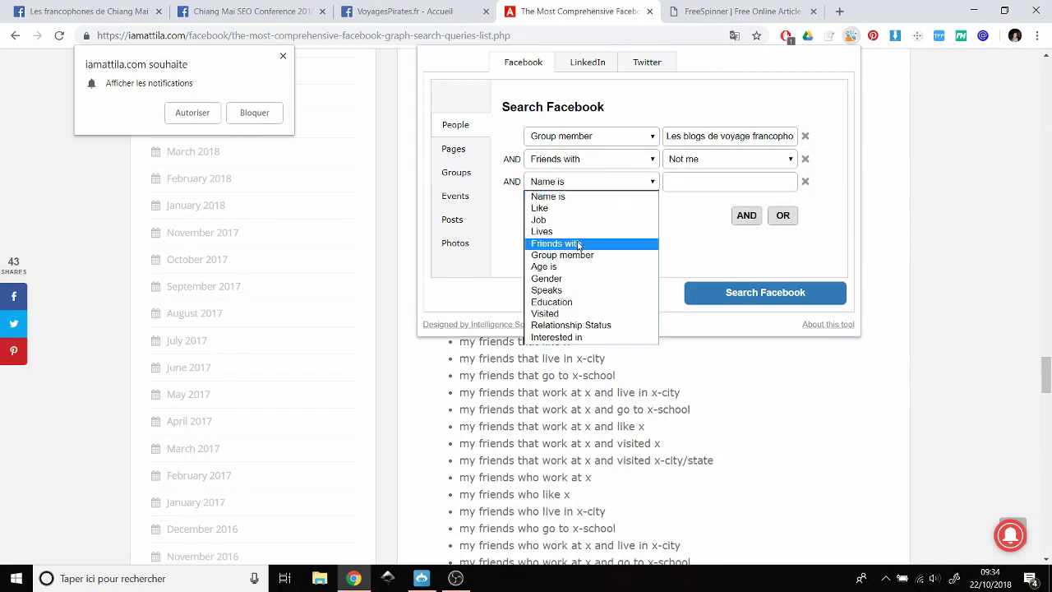
{"action": "left_click", "coordinate": [567, 243]}
{"action": "left_click", "coordinate": [715, 186]}
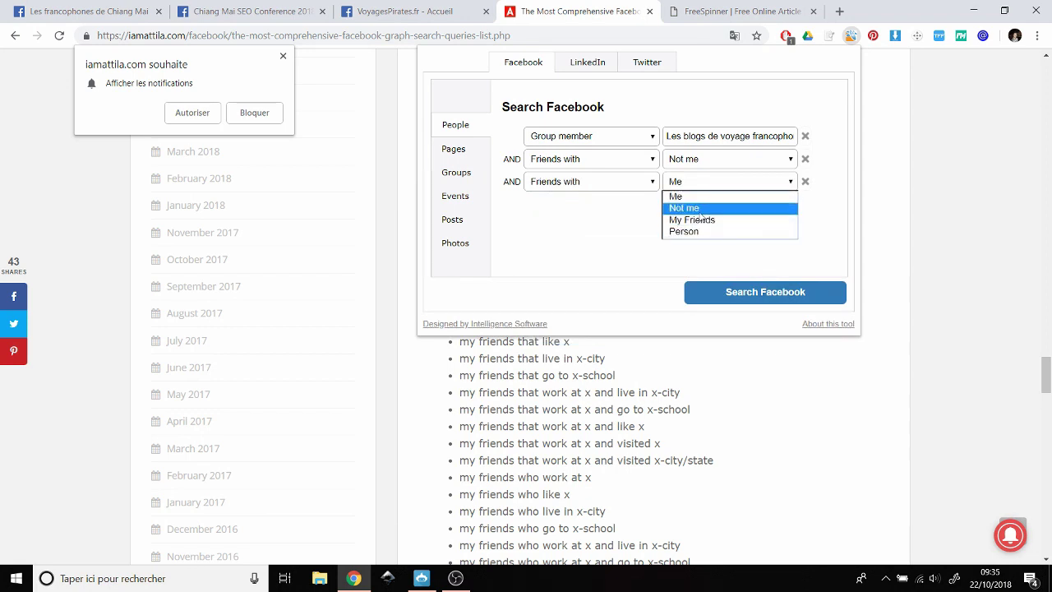
{"action": "left_click", "coordinate": [697, 220]}
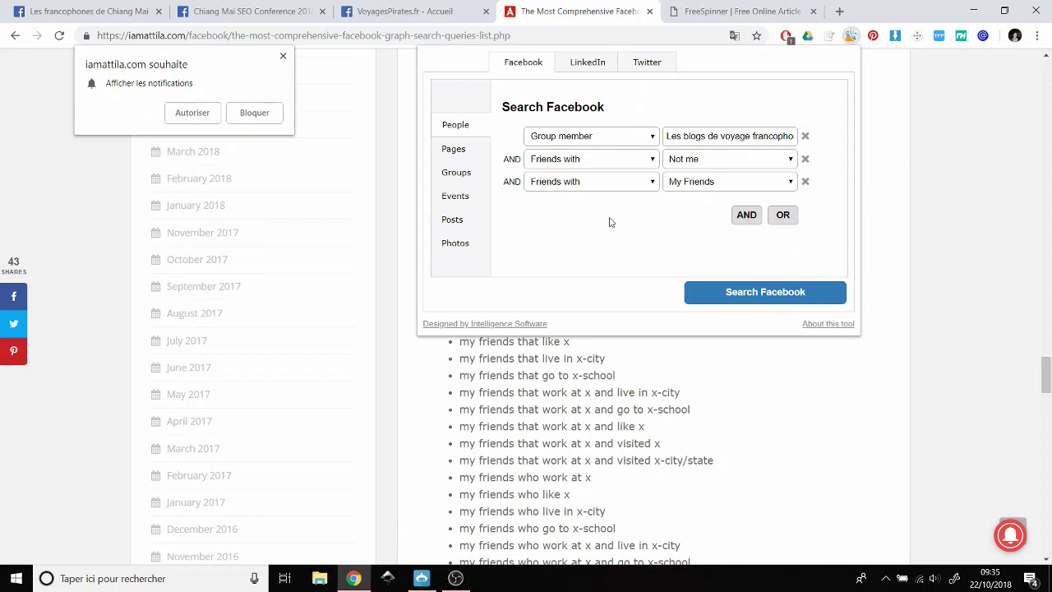
Run the Facebook people search and look through the list of matching group members.
{"action": "left_click", "coordinate": [764, 301]}
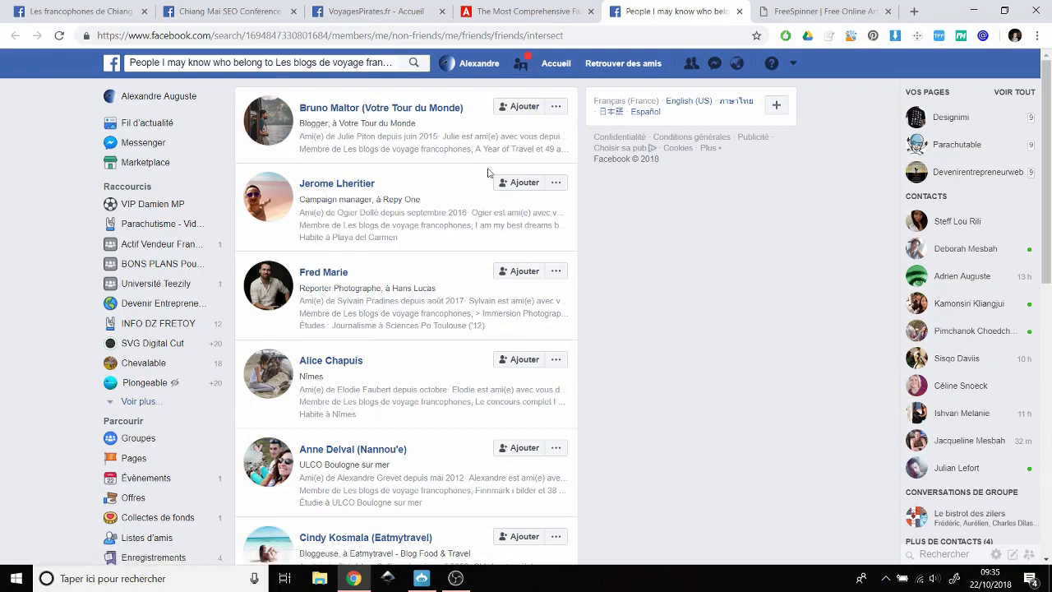
{"action": "scroll", "coordinate": [476, 222], "scroll_direction": "down", "scroll_amount": 8}
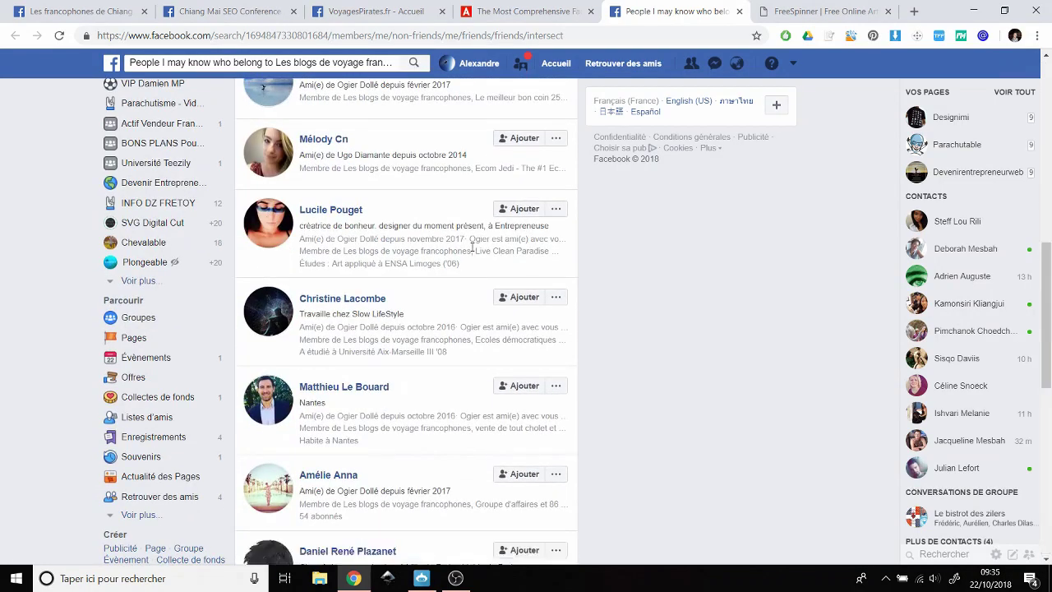
{"action": "scroll", "coordinate": [472, 249], "scroll_direction": "down", "scroll_amount": 7}
{"action": "scroll", "coordinate": [472, 249], "scroll_direction": "up", "scroll_amount": 15}
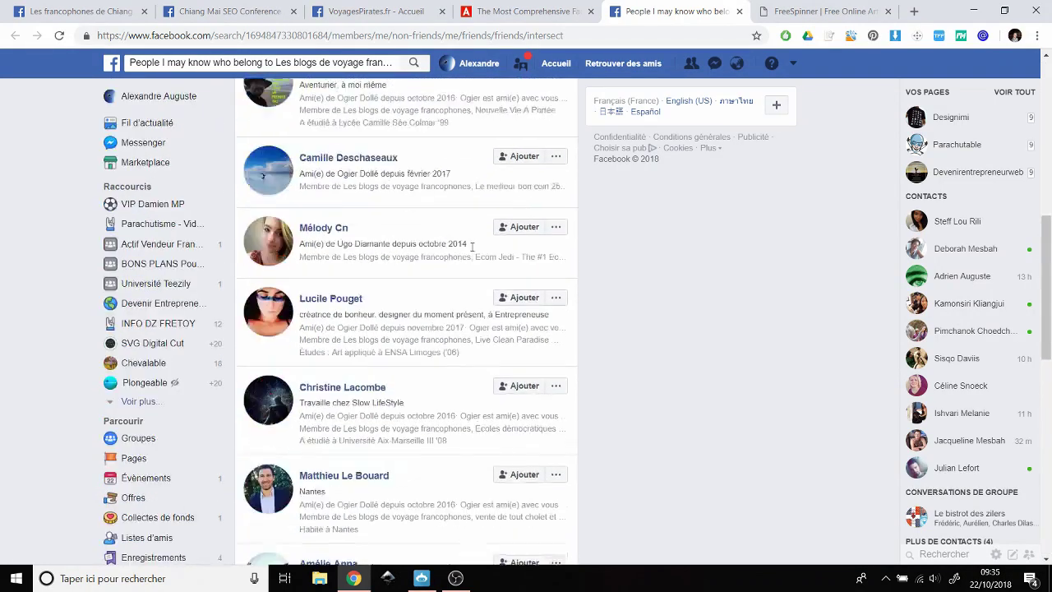
Copy the search results page's URL and paste it in Jarvee on a new line below the group URL as an extraction source.
{"action": "left_click", "coordinate": [377, 39]}
{"action": "key", "text": "ctrl+c"}
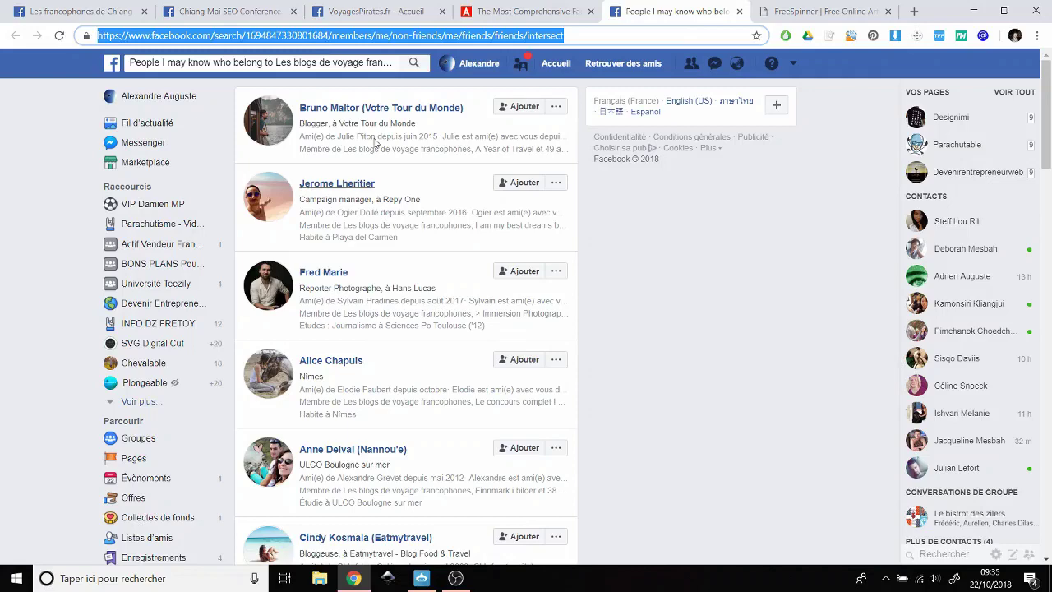
{"action": "right_click", "coordinate": [369, 35]}
{"action": "left_click", "coordinate": [396, 108]}
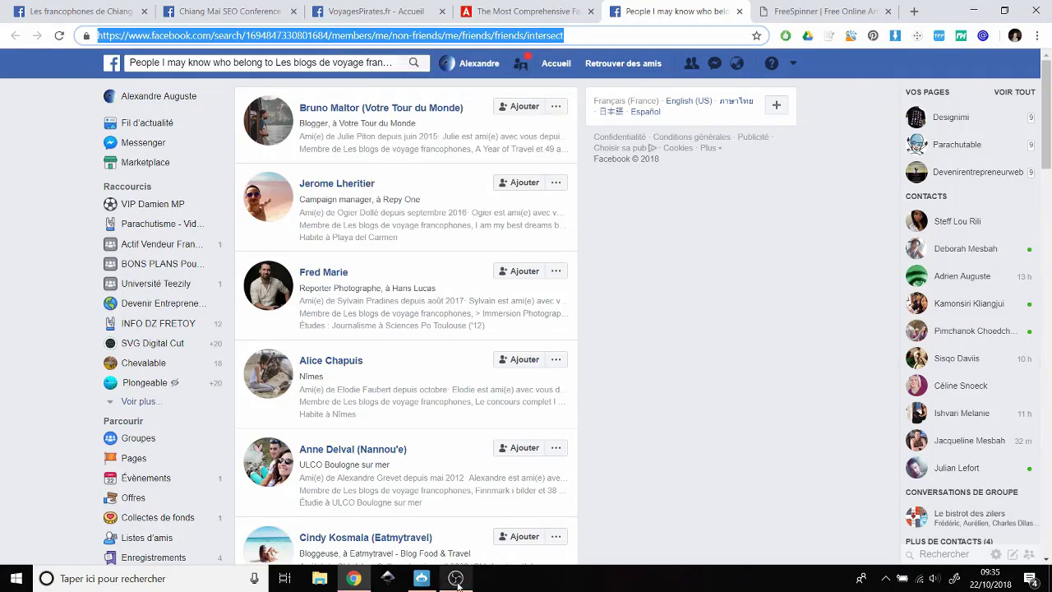
{"action": "left_click", "coordinate": [420, 578]}
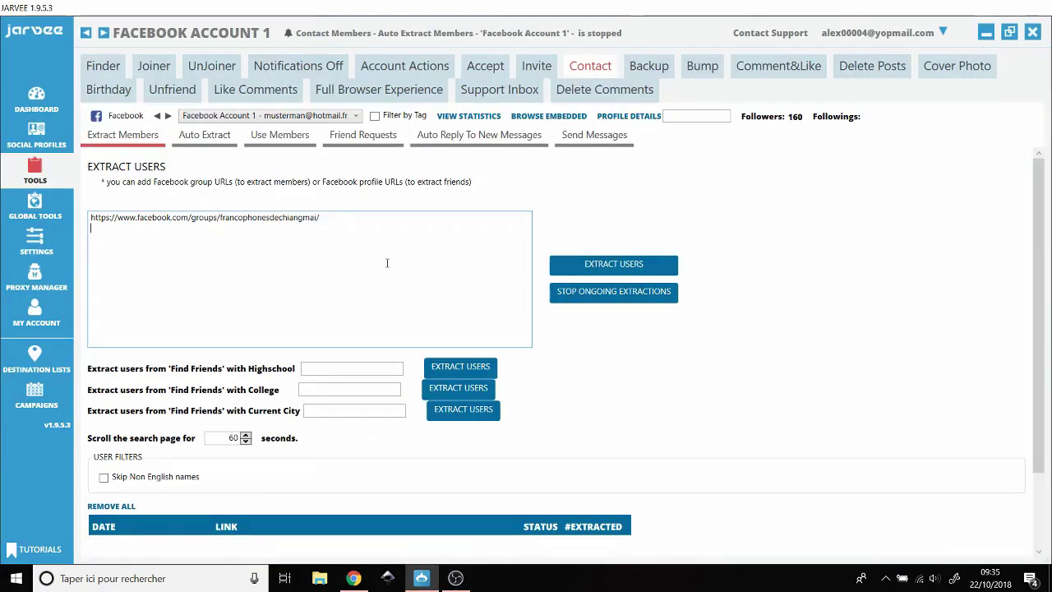
{"action": "key", "text": "Return"}
{"action": "key", "text": "ctrl+v"}
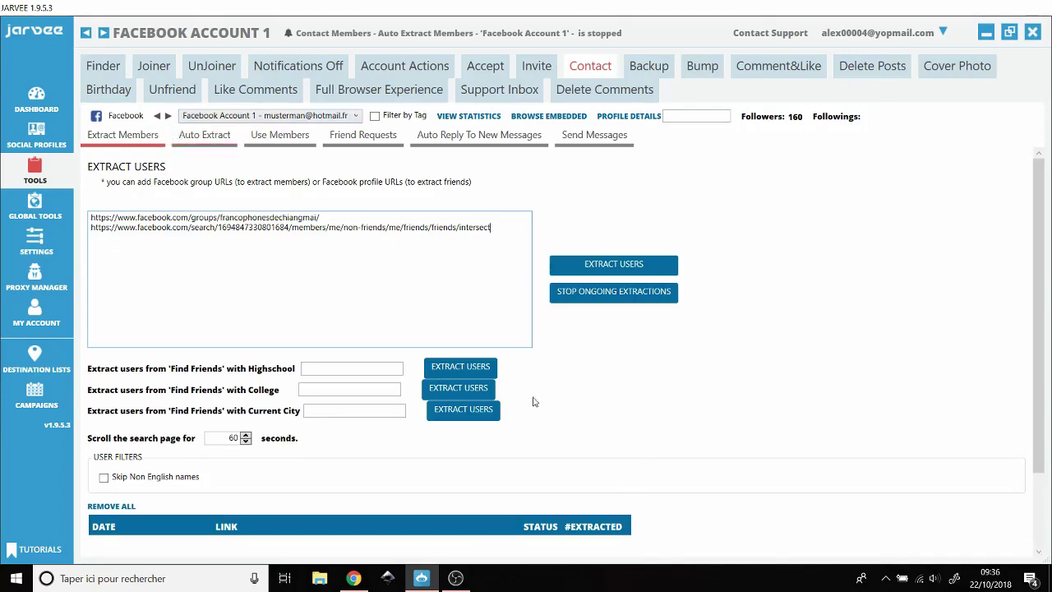
Switch to Chrome and remove both Friends with criteria from the Search Facebook extension's people search.
{"action": "left_click", "coordinate": [355, 579]}
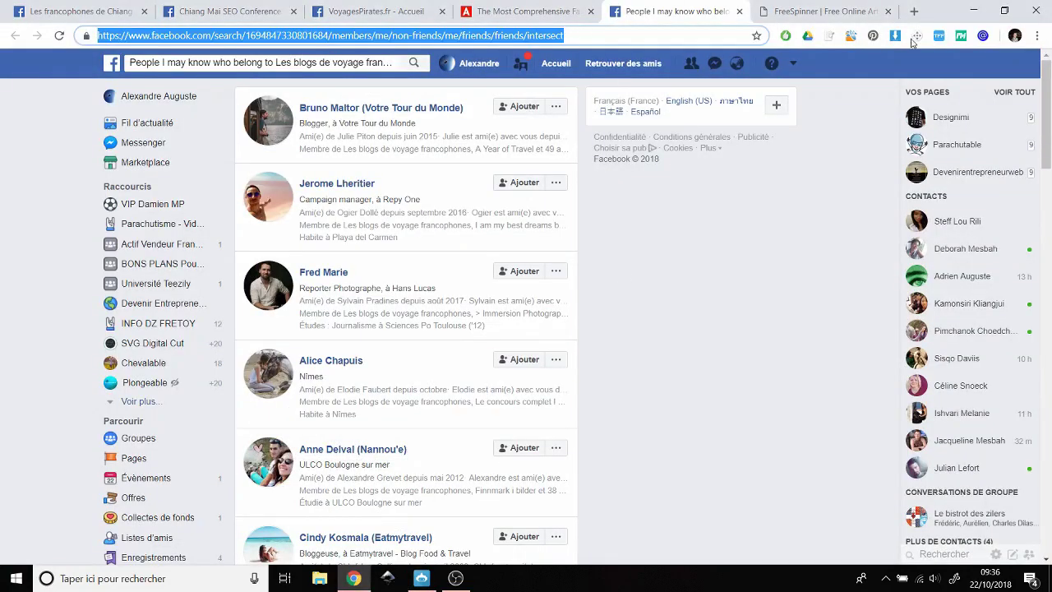
{"action": "left_click", "coordinate": [851, 36]}
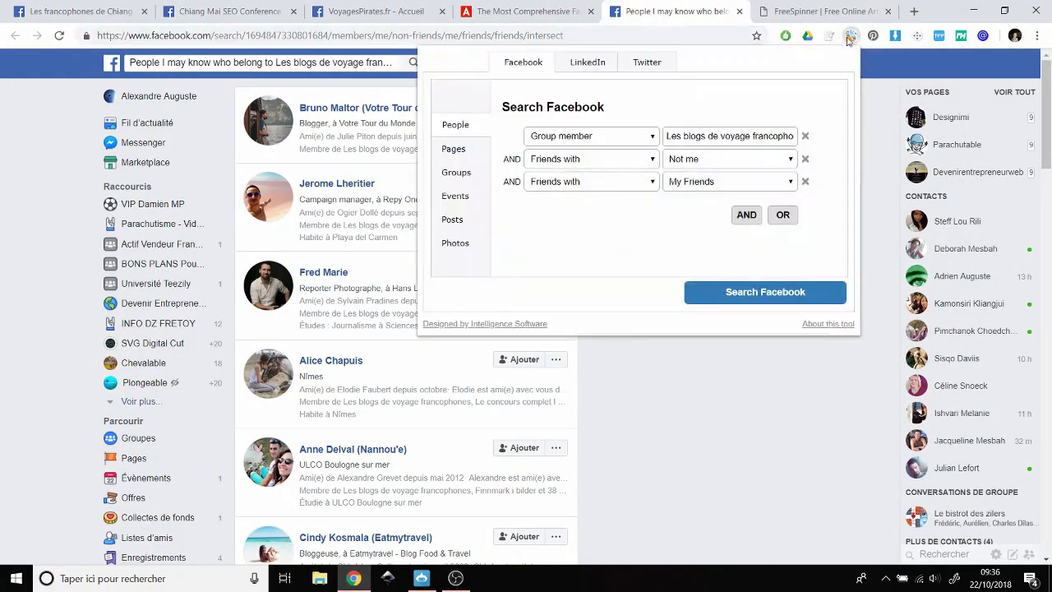
{"action": "left_click", "coordinate": [804, 182]}
{"action": "left_click", "coordinate": [804, 158]}
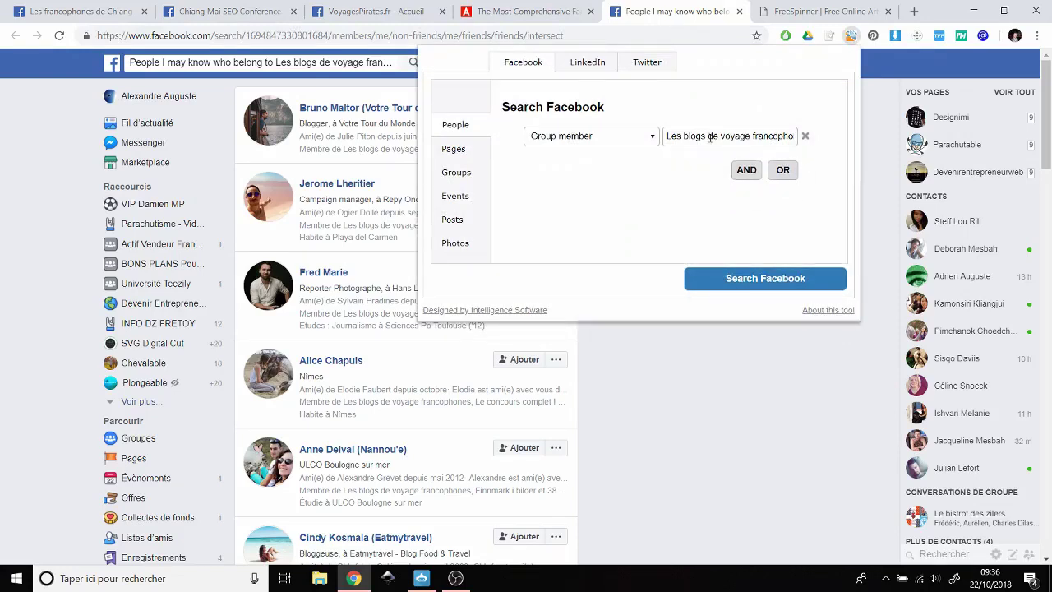
Add an AND criterion to the people search with Gender set to Male.
{"action": "left_click", "coordinate": [747, 169]}
{"action": "left_click", "coordinate": [632, 164]}
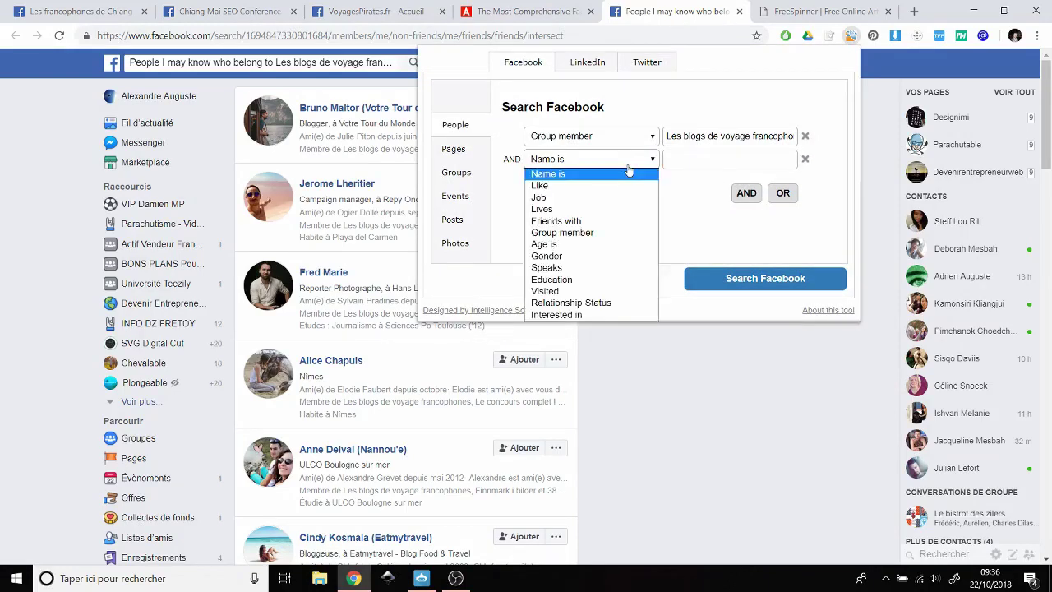
{"action": "left_click", "coordinate": [606, 256]}
{"action": "left_click", "coordinate": [687, 163]}
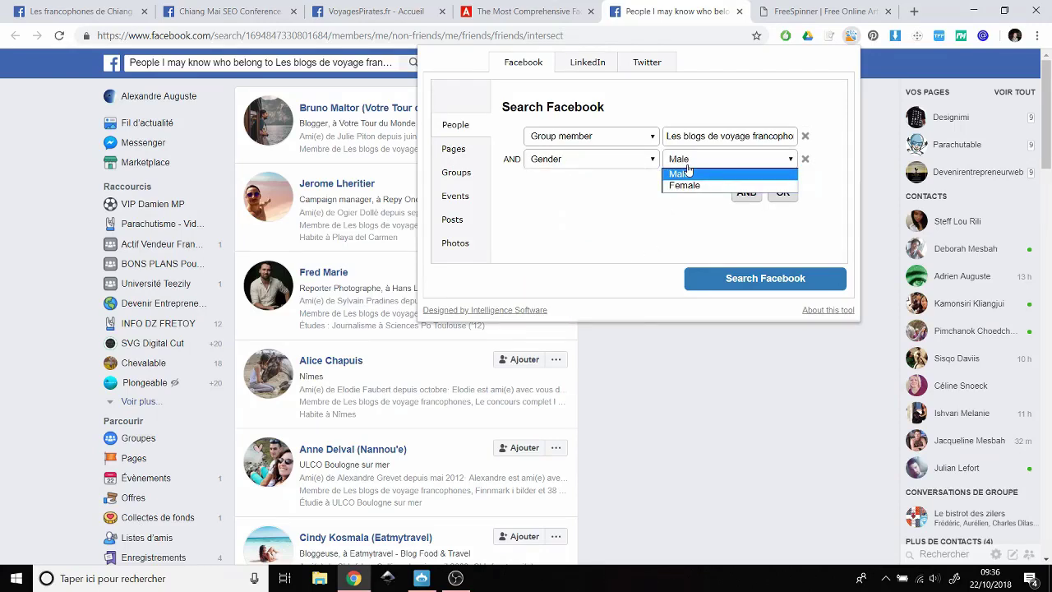
{"action": "left_click", "coordinate": [687, 173]}
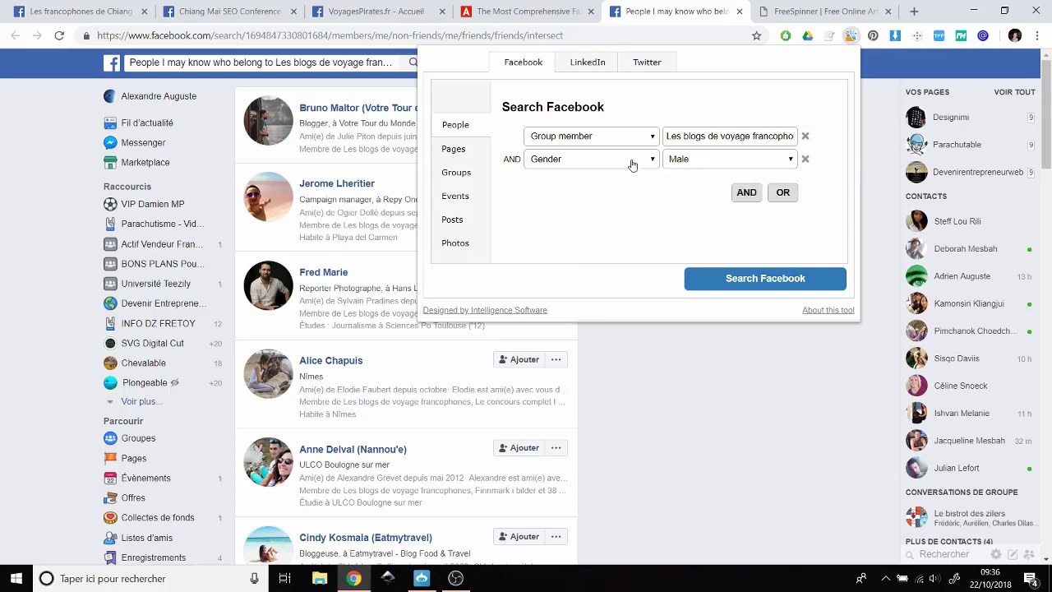
Change the gender criterion to Age is Less than 30.
{"action": "left_click", "coordinate": [633, 165]}
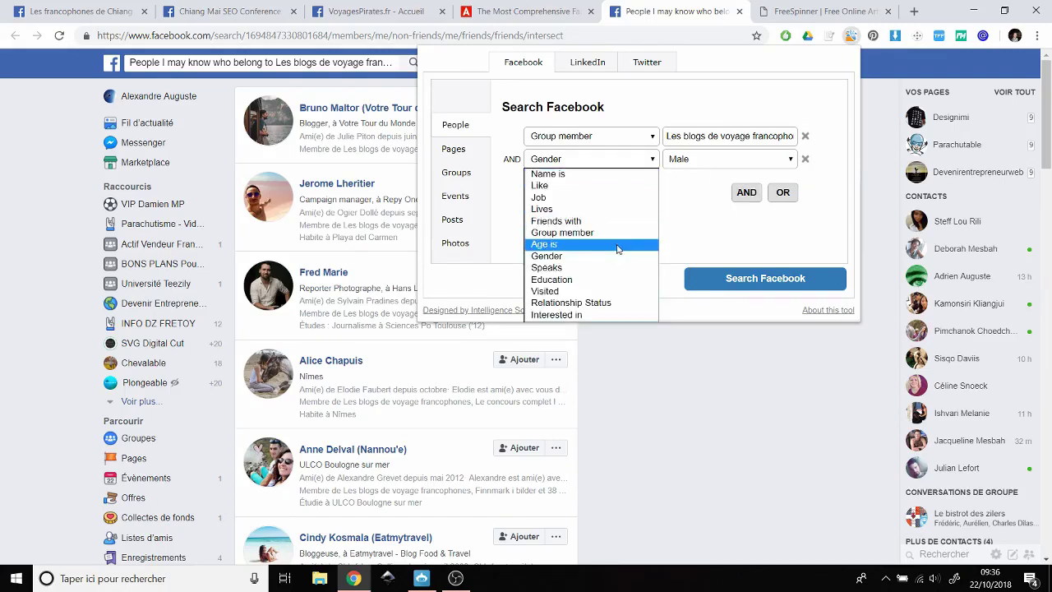
{"action": "left_click", "coordinate": [619, 246]}
{"action": "left_click", "coordinate": [647, 164]}
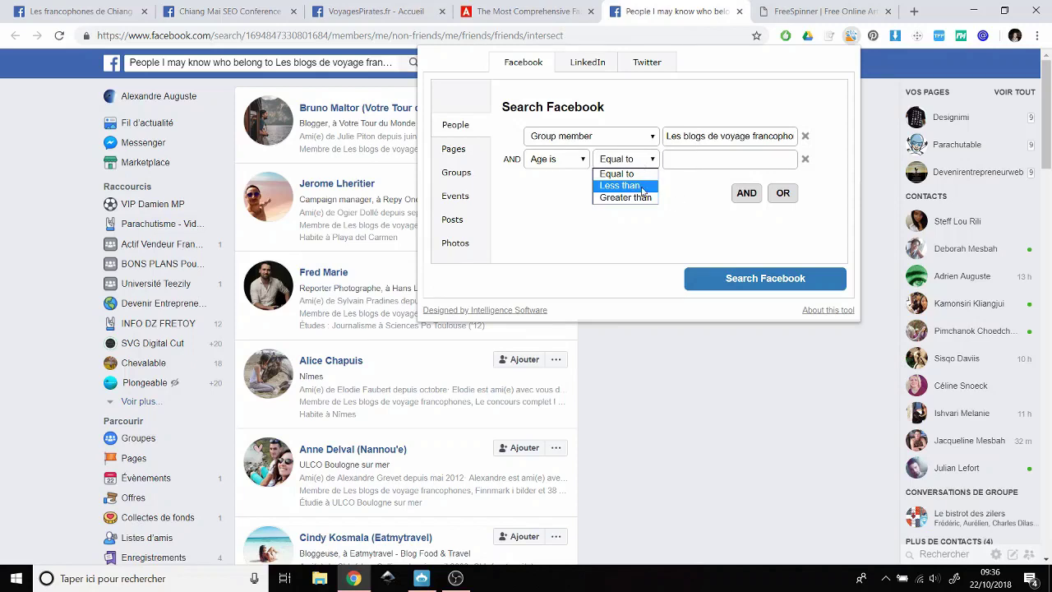
{"action": "key", "text": "Escape"}
{"action": "key", "text": "Down"}
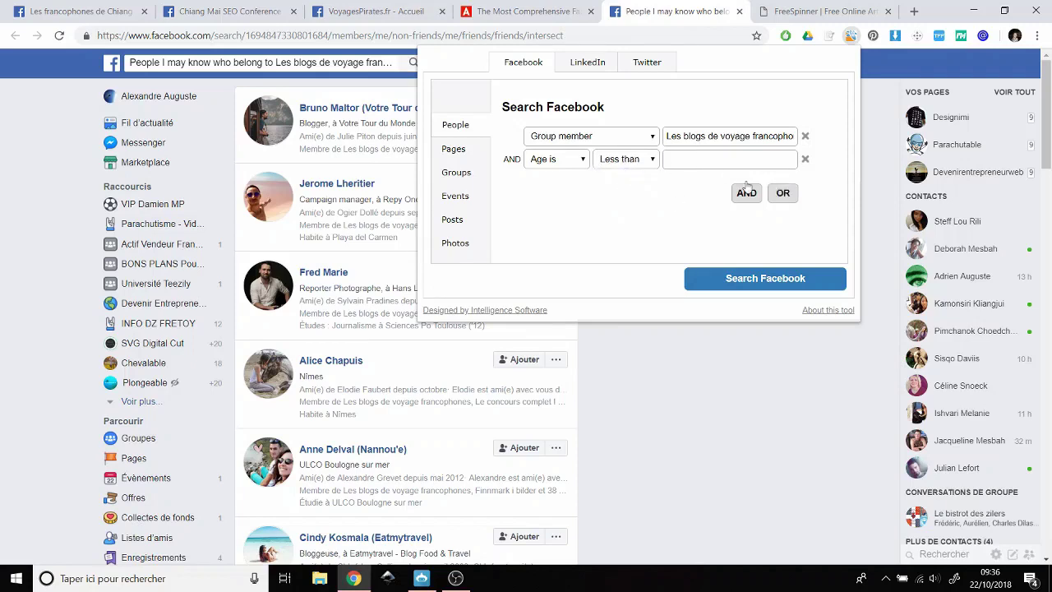
{"action": "left_click", "coordinate": [725, 159]}
{"action": "type", "text": "30"}
Add a further AND criterion to the people search with Age is Greater than 25.
{"action": "left_click", "coordinate": [746, 193]}
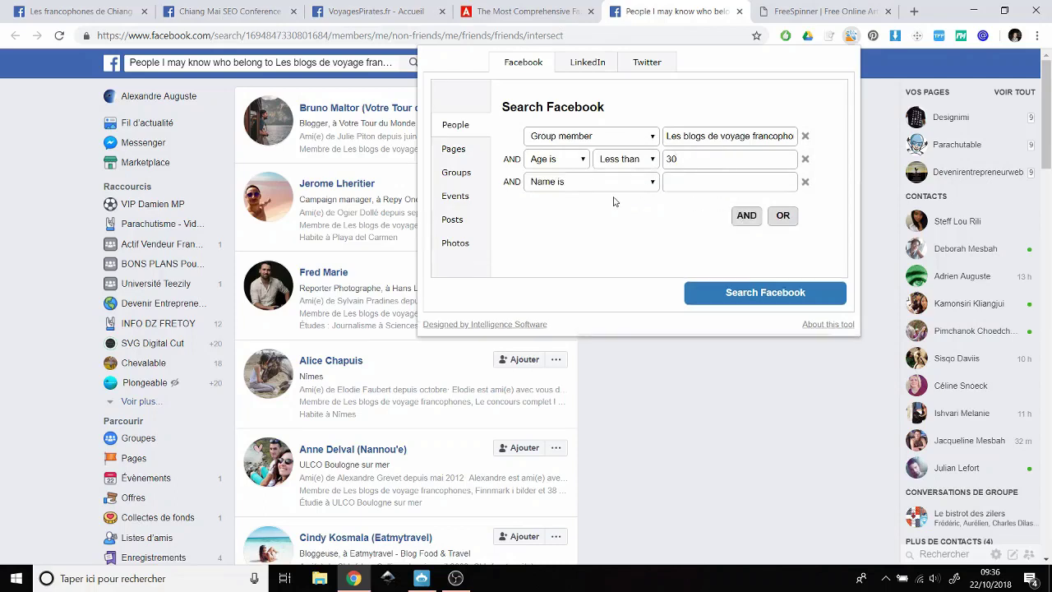
{"action": "left_click", "coordinate": [575, 183]}
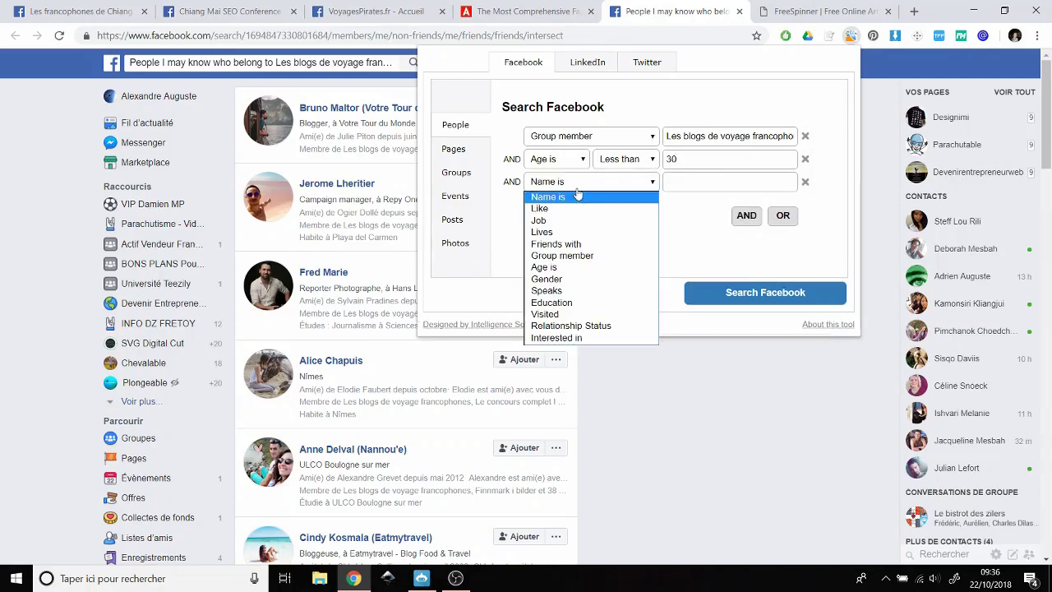
{"action": "left_click", "coordinate": [567, 267]}
{"action": "left_click", "coordinate": [651, 182]}
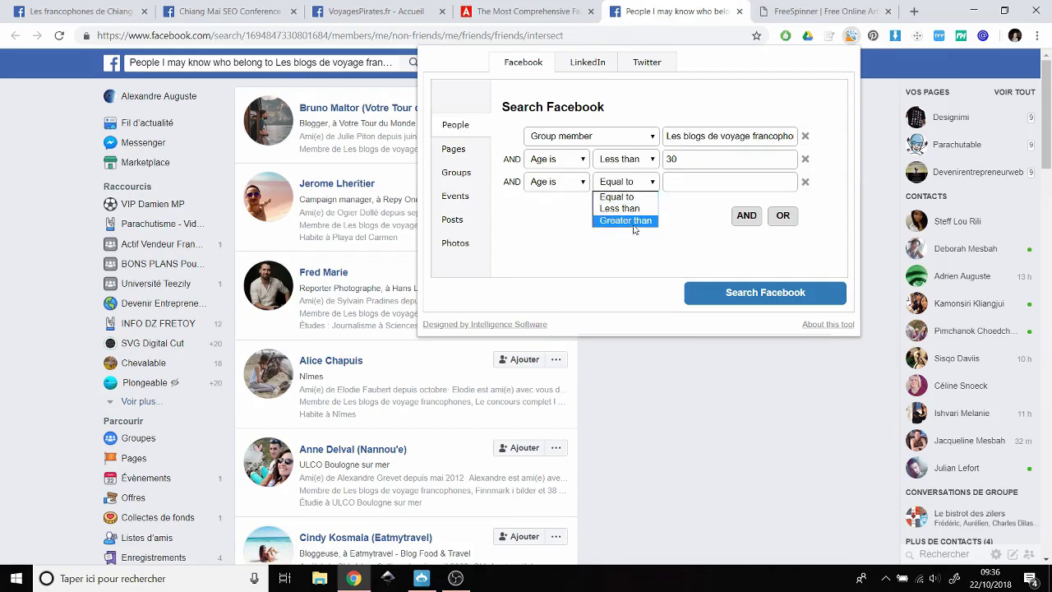
{"action": "left_click", "coordinate": [635, 226]}
{"action": "left_click", "coordinate": [683, 181]}
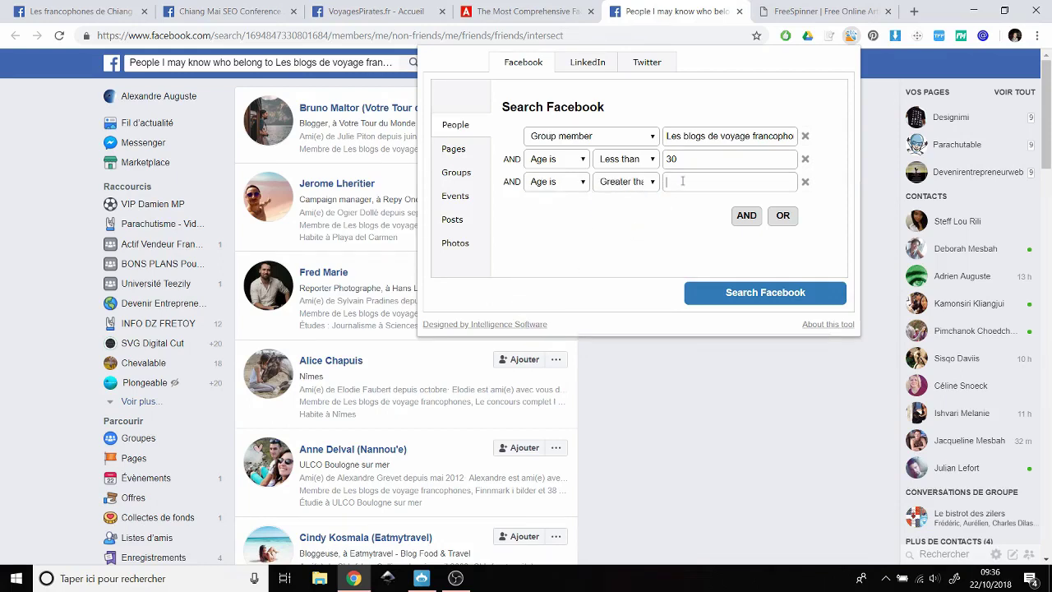
{"action": "type", "text": "25"}
Replace both age criteria with an AND criterion for Relationship Status set to Single.
{"action": "left_click", "coordinate": [805, 182]}
{"action": "left_click", "coordinate": [805, 159]}
{"action": "left_click", "coordinate": [747, 169]}
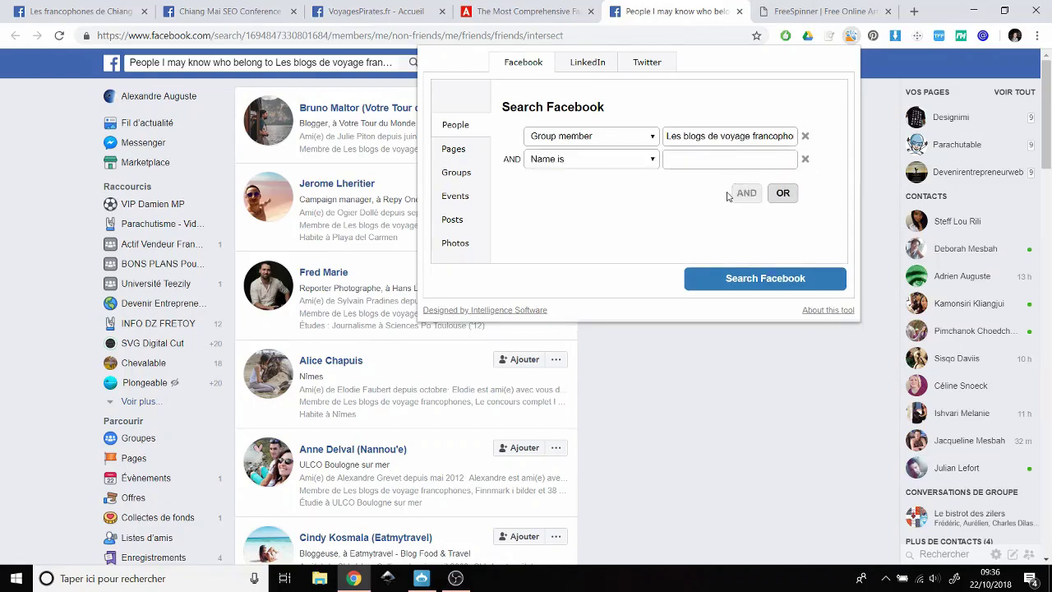
{"action": "left_click", "coordinate": [621, 163]}
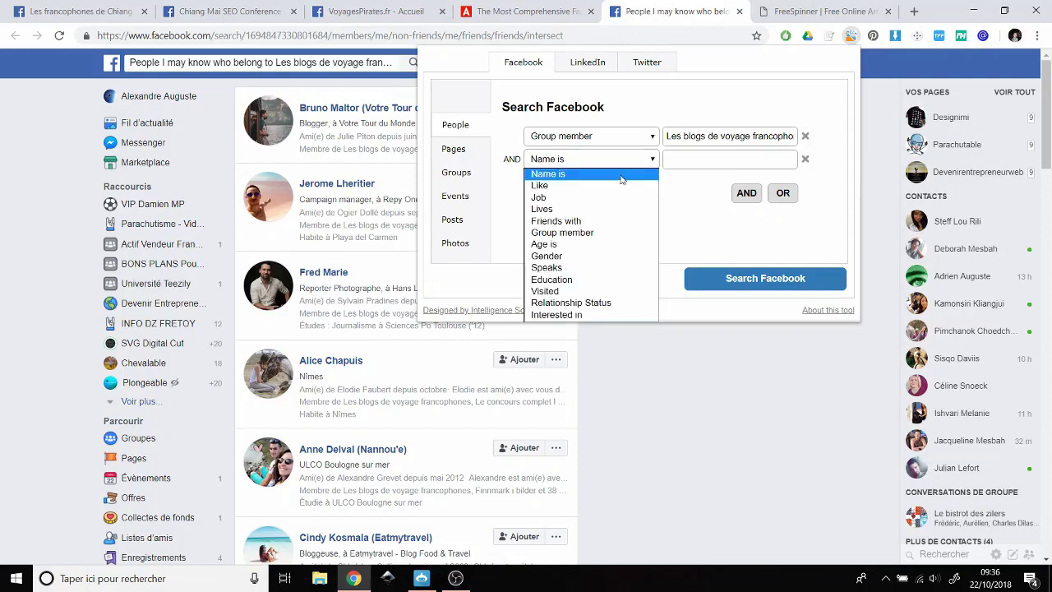
{"action": "left_click", "coordinate": [588, 308]}
{"action": "left_click", "coordinate": [695, 163]}
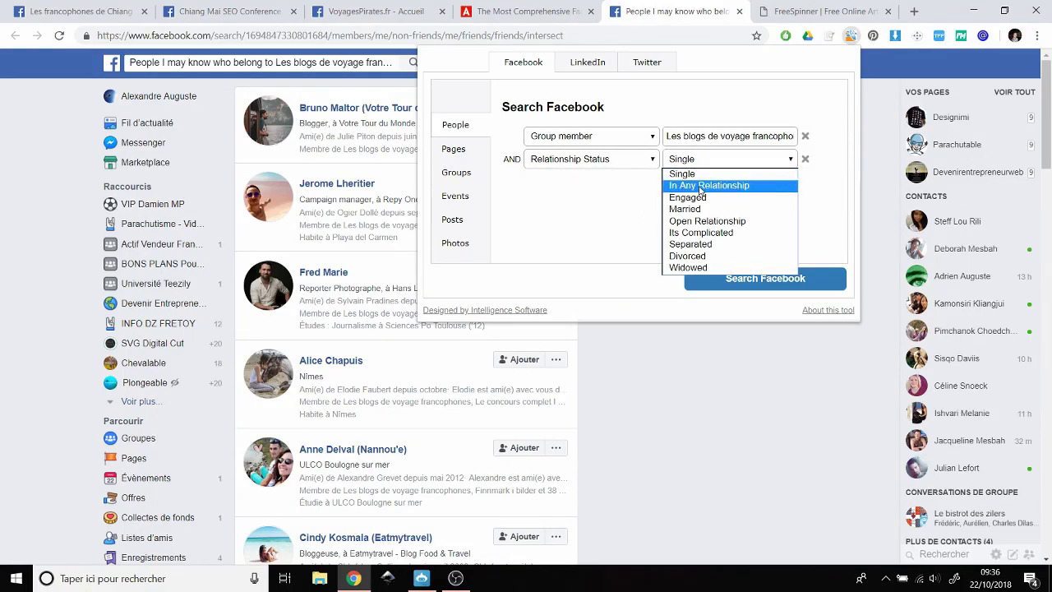
{"action": "left_click", "coordinate": [573, 237]}
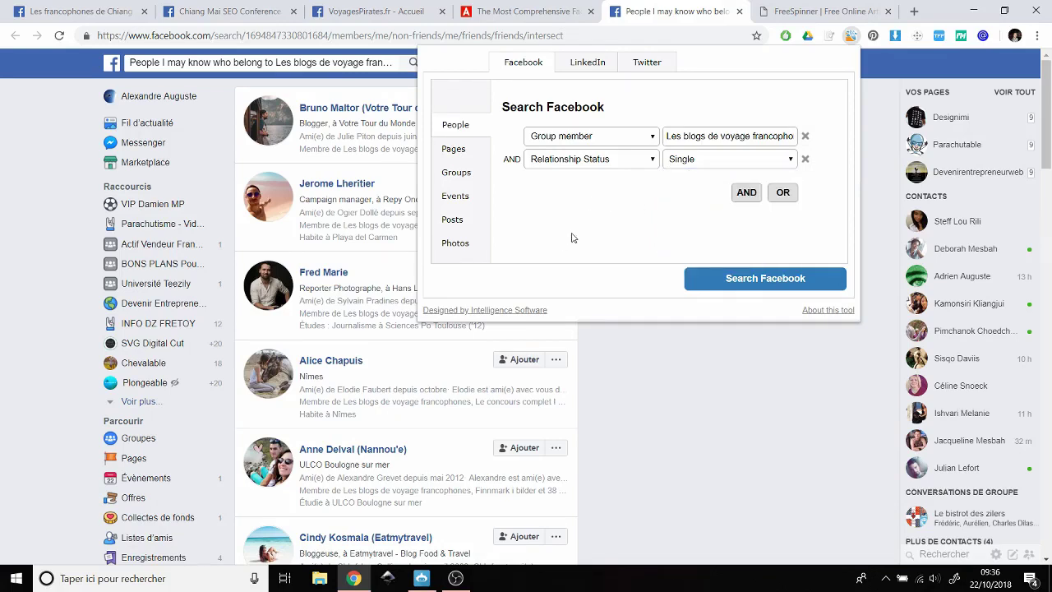
{"action": "left_click", "coordinate": [585, 136]}
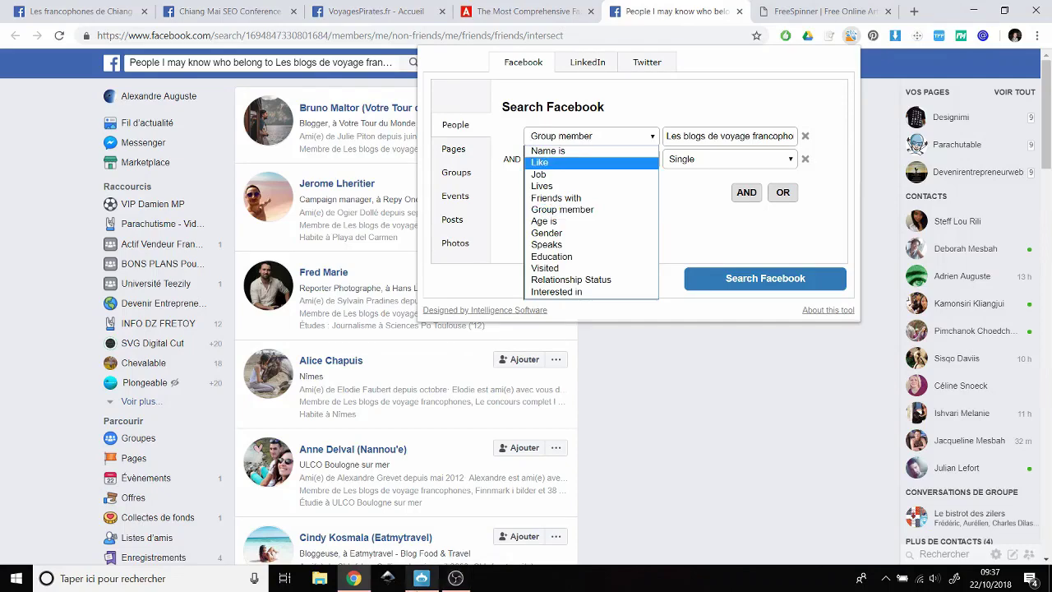
Switch to Jarvee and examine the Use Members settings for the members list, friend requests and messages to selected users.
{"action": "left_click", "coordinate": [418, 582]}
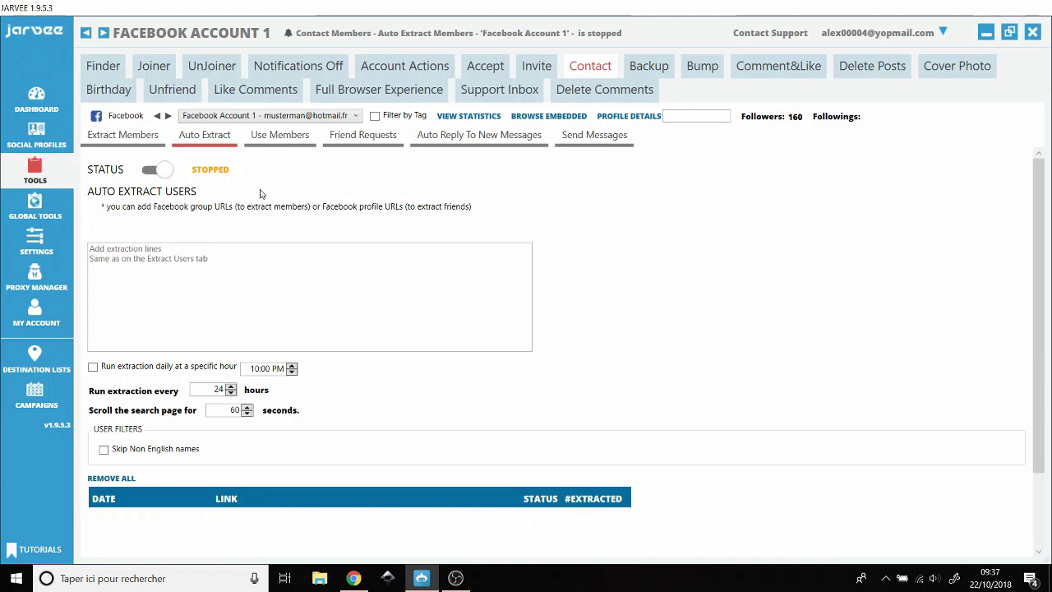
{"action": "left_click", "coordinate": [289, 152]}
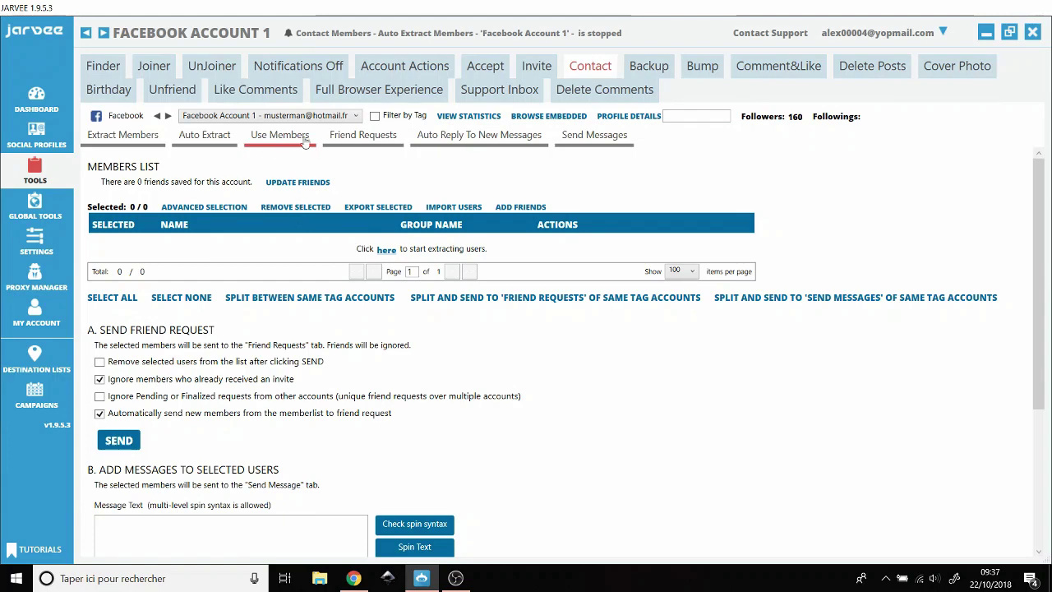
{"action": "scroll", "coordinate": [414, 311], "scroll_direction": "down", "scroll_amount": 3}
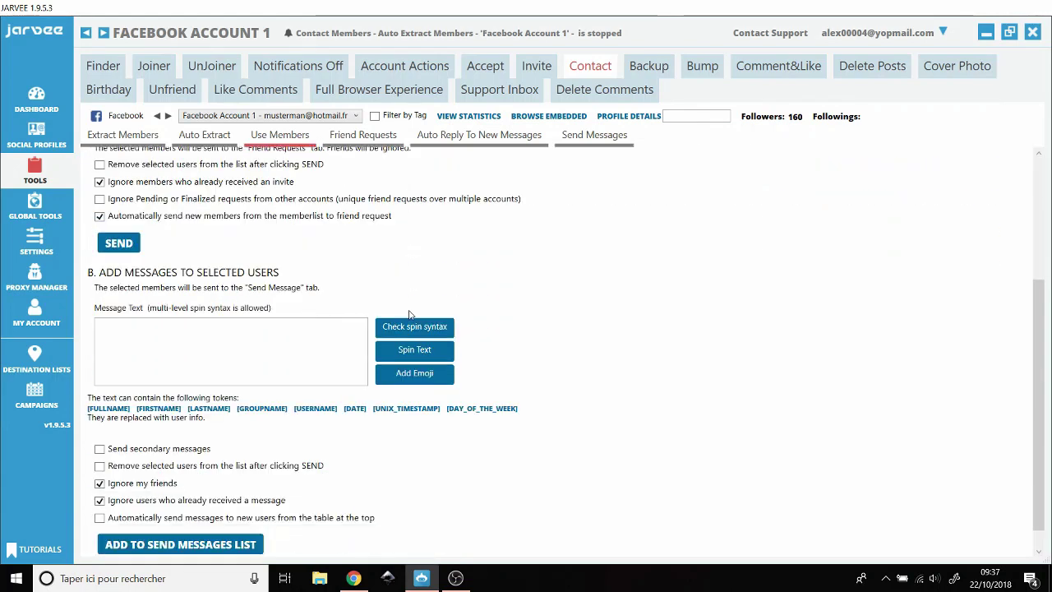
{"action": "scroll", "coordinate": [415, 309], "scroll_direction": "up", "scroll_amount": 3}
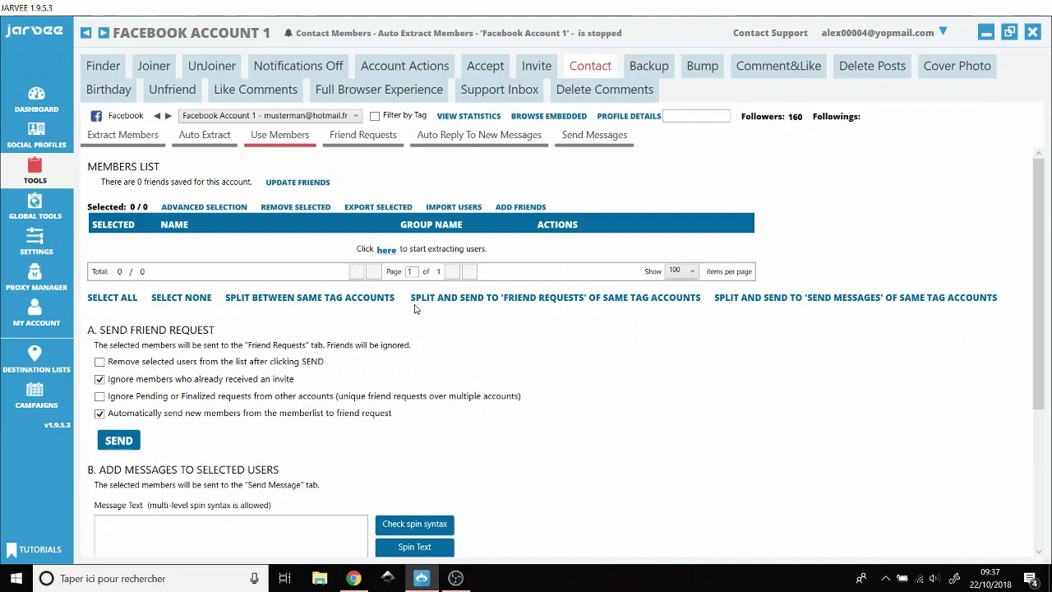
{"action": "scroll", "coordinate": [415, 309], "scroll_direction": "down", "scroll_amount": 3}
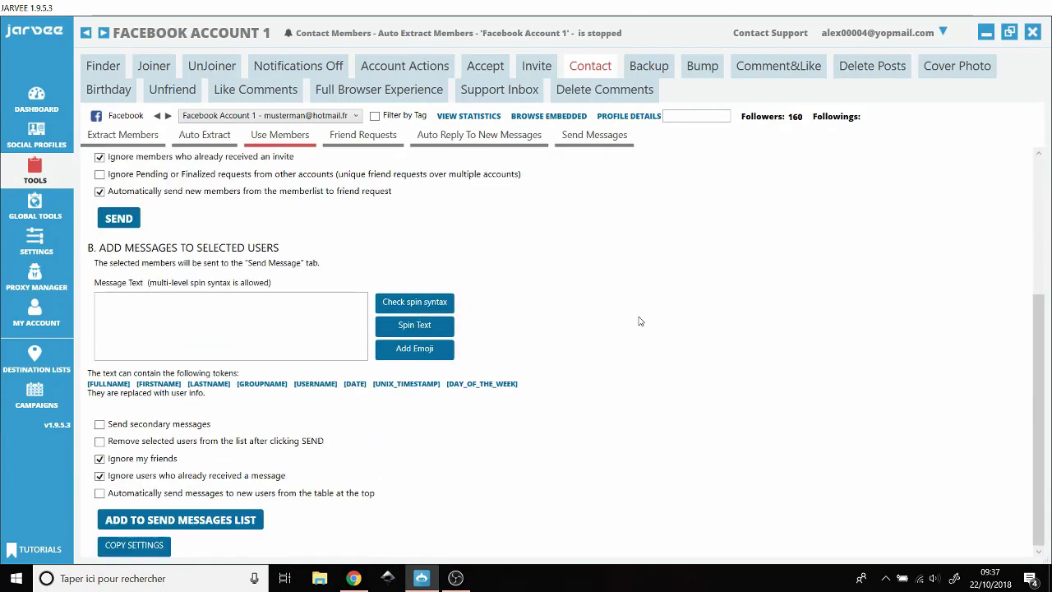
Examine the Use Members options for sending friend requests, the Friend Requests settings, and the options for messaging selected users.
{"action": "scroll", "coordinate": [640, 322], "scroll_direction": "up", "scroll_amount": 3}
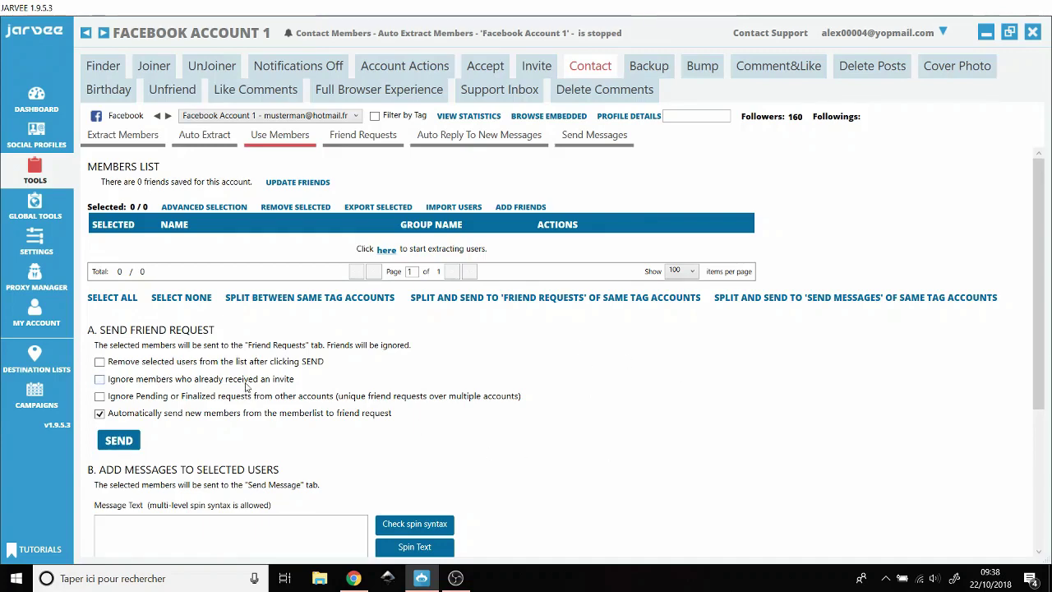
{"action": "left_click", "coordinate": [99, 413]}
{"action": "left_click", "coordinate": [111, 415]}
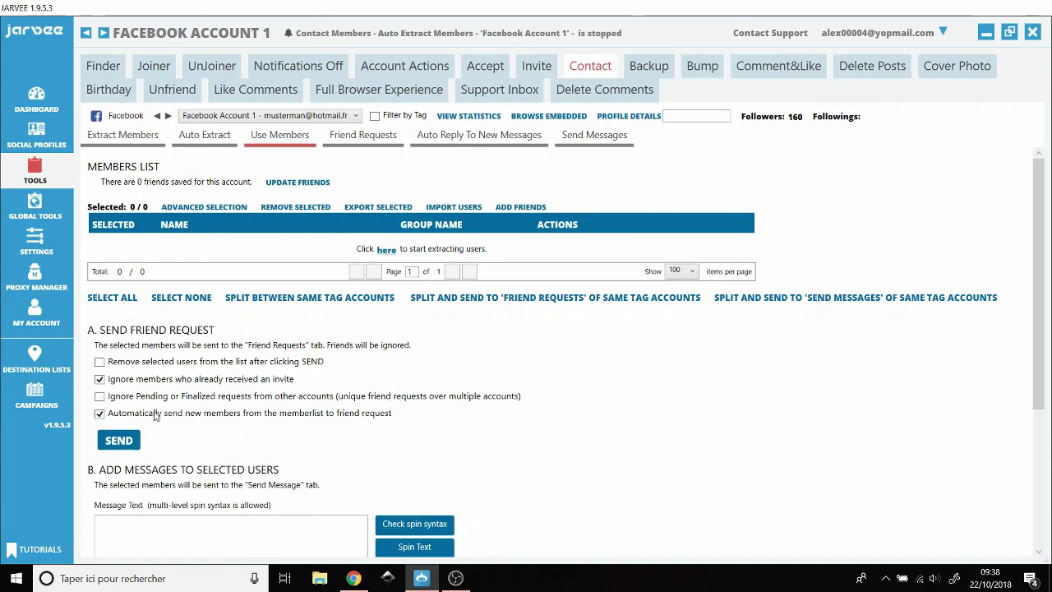
{"action": "left_click", "coordinate": [124, 400]}
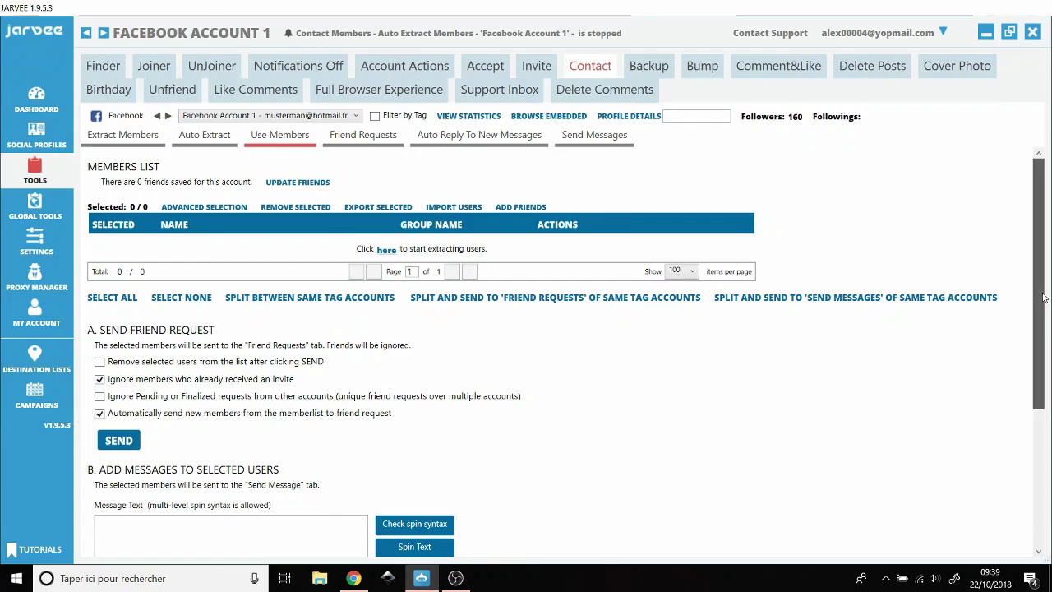
{"action": "left_click_drag", "start_coordinate": [1035, 305], "coordinate": [1034, 275]}
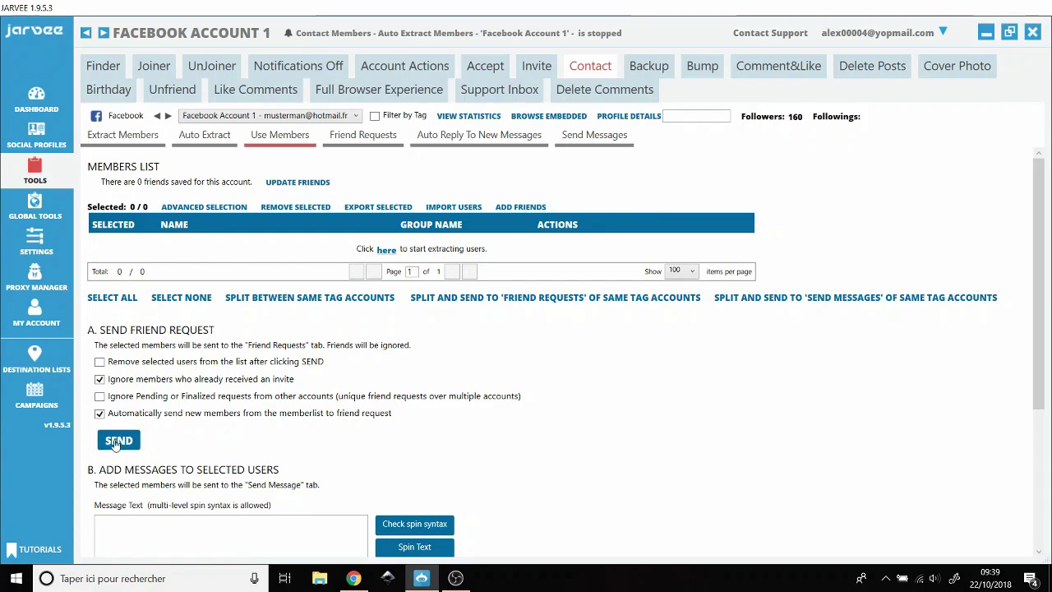
{"action": "left_click", "coordinate": [345, 138]}
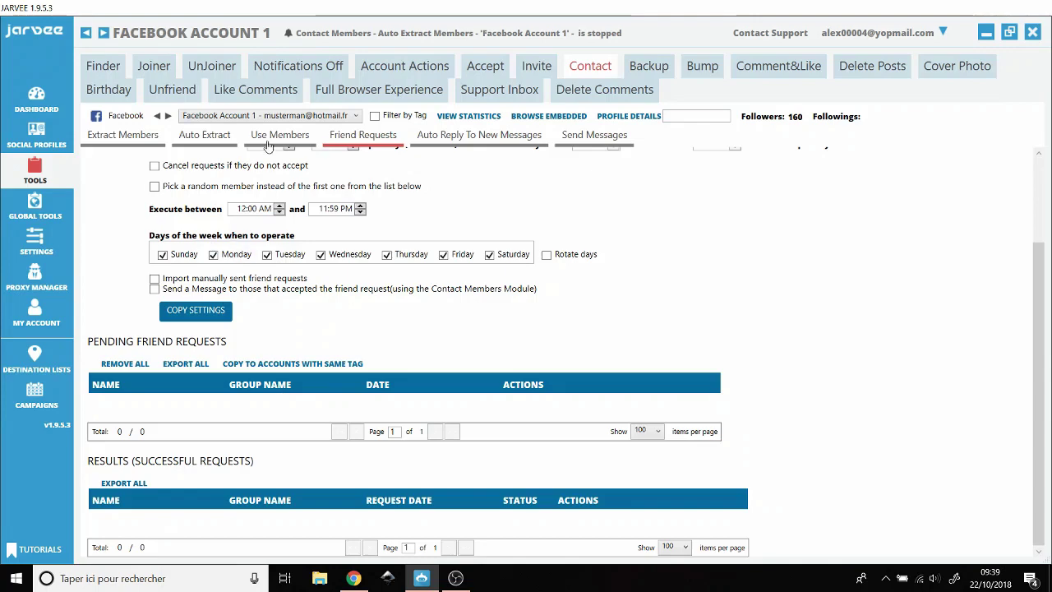
{"action": "left_click", "coordinate": [267, 144]}
{"action": "scroll", "coordinate": [276, 431], "scroll_direction": "down", "scroll_amount": 5}
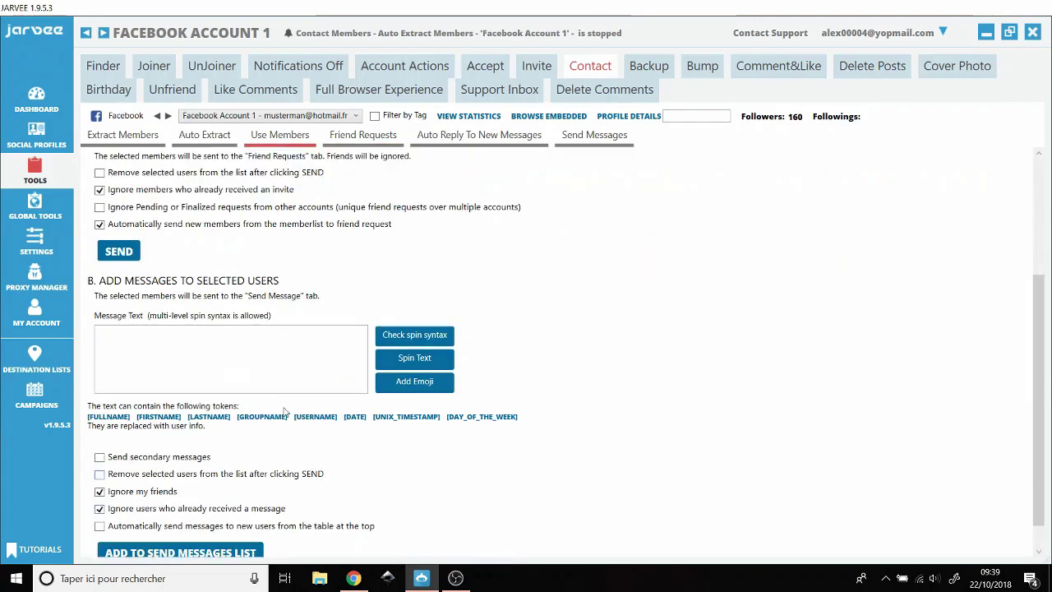
{"action": "scroll", "coordinate": [284, 411], "scroll_direction": "down", "scroll_amount": 1}
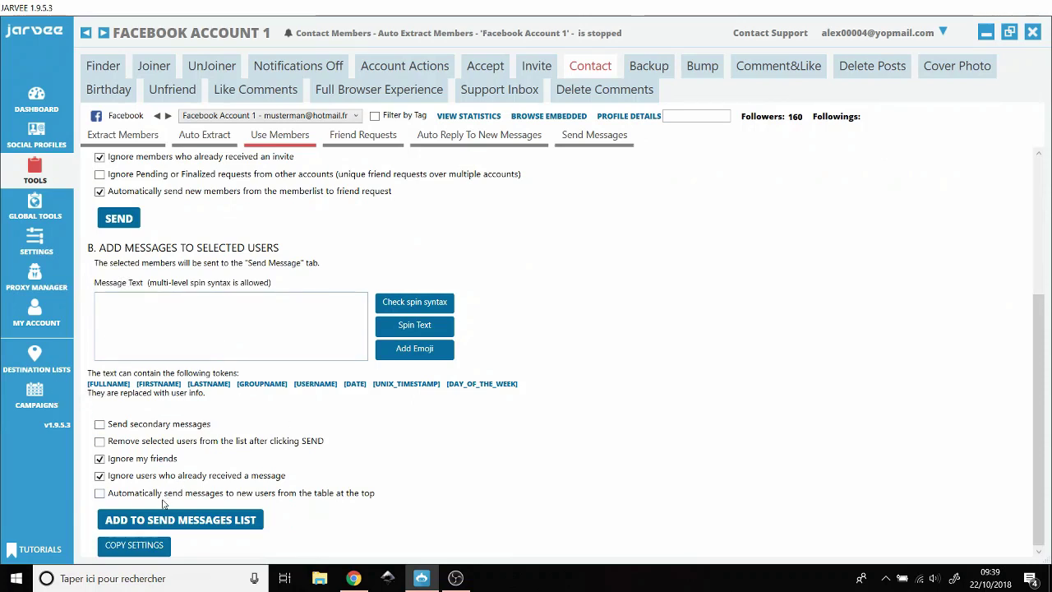
Switch to the FreeSpinner page in Chrome and copy the spin syntax example {website|site}.
{"action": "left_click", "coordinate": [185, 345]}
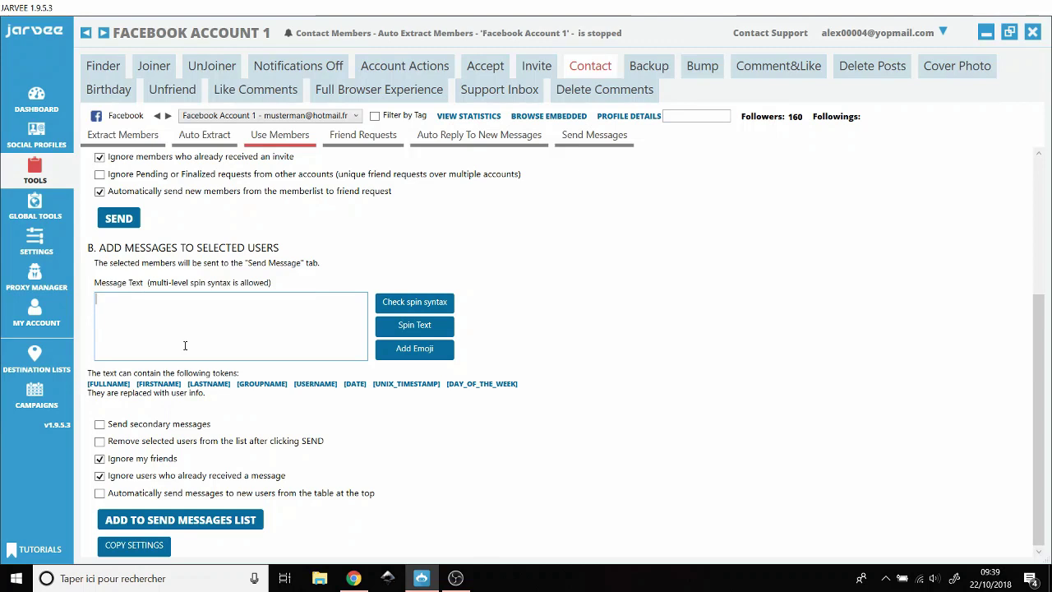
{"action": "left_click", "coordinate": [353, 578]}
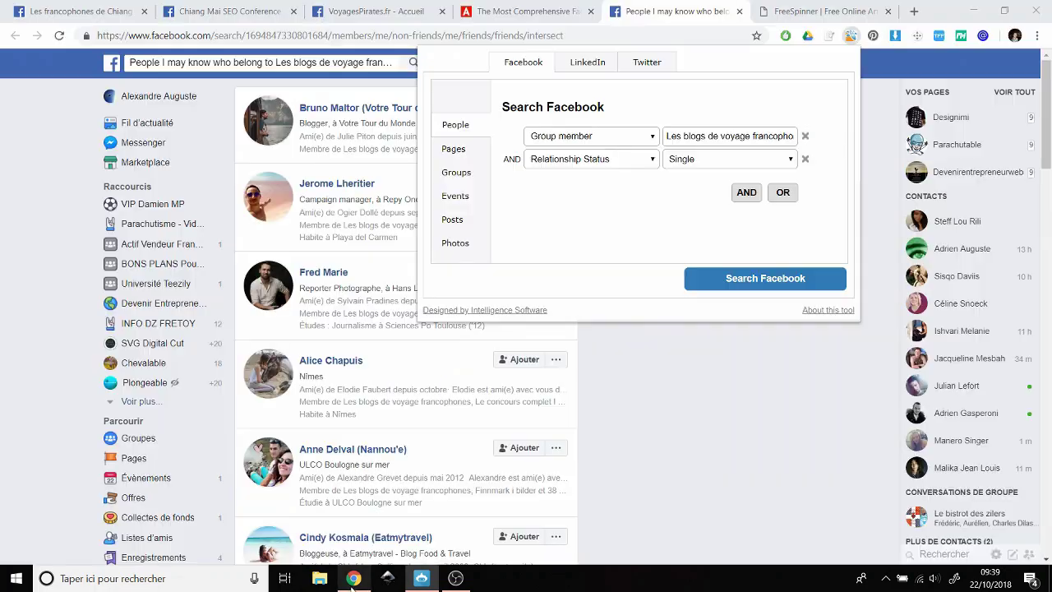
{"action": "left_click", "coordinate": [798, 11]}
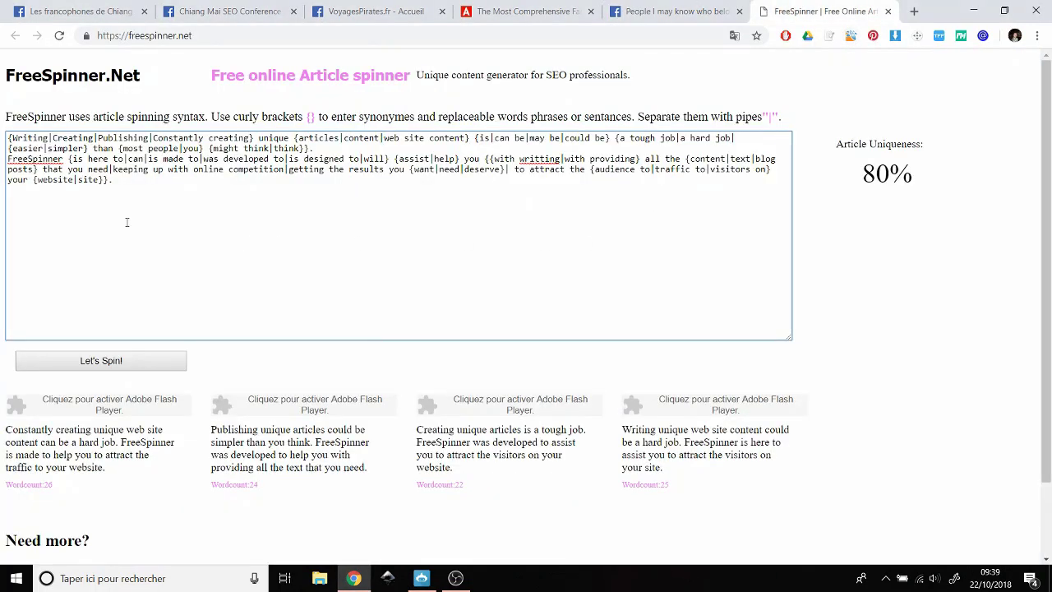
{"action": "left_click_drag", "start_coordinate": [106, 178], "coordinate": [34, 179]}
{"action": "right_click", "coordinate": [37, 176]}
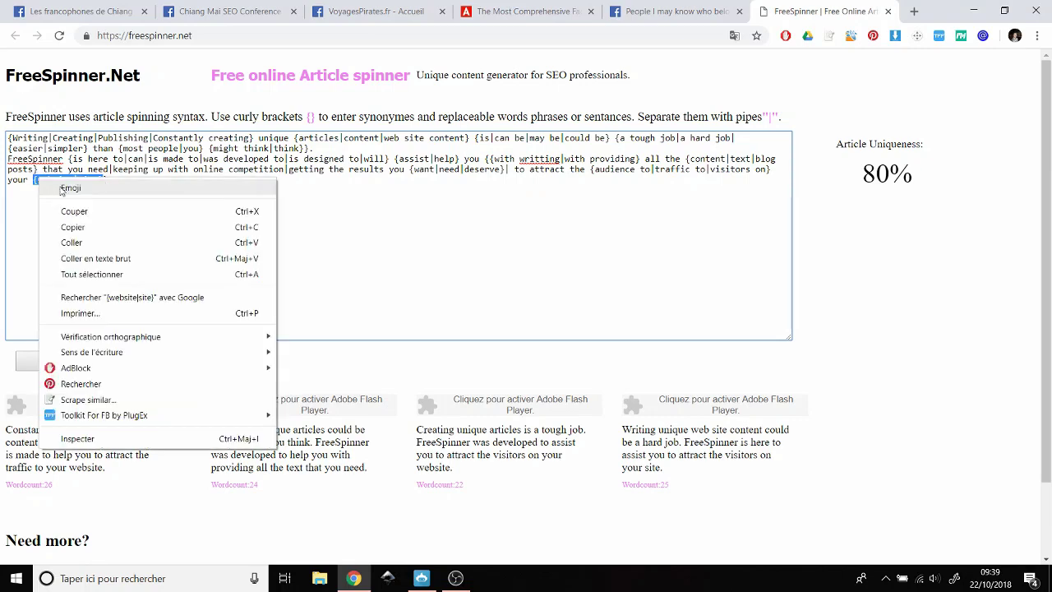
{"action": "left_click", "coordinate": [72, 227]}
Switch back to Jarvee and enter "Bonjour {website|site}" as the message text for selected users, using the copied spin syntax.
{"action": "left_click", "coordinate": [421, 578]}
{"action": "right_click", "coordinate": [283, 325]}
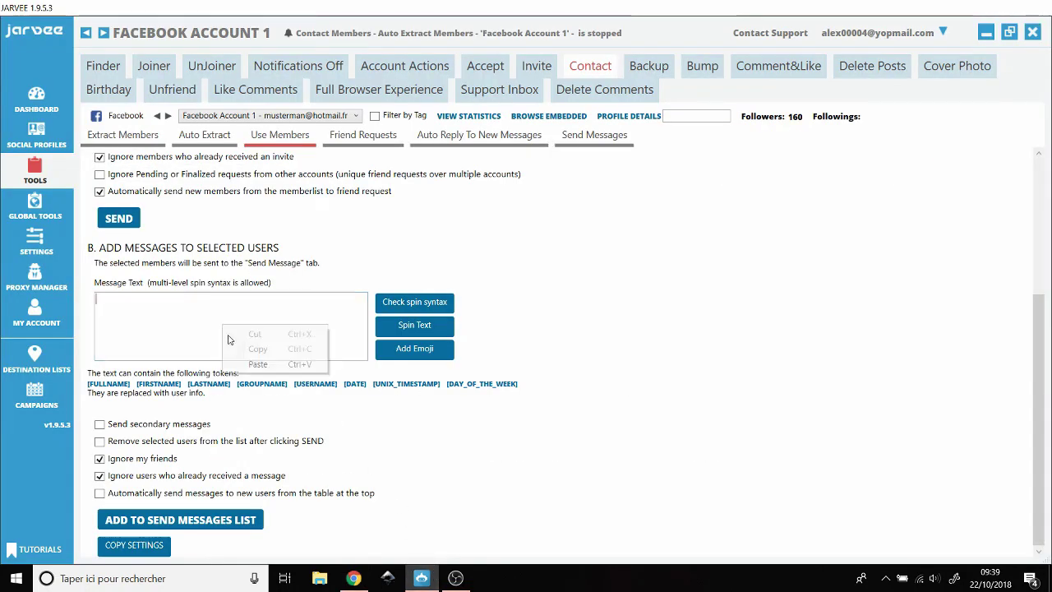
{"action": "left_click", "coordinate": [320, 364]}
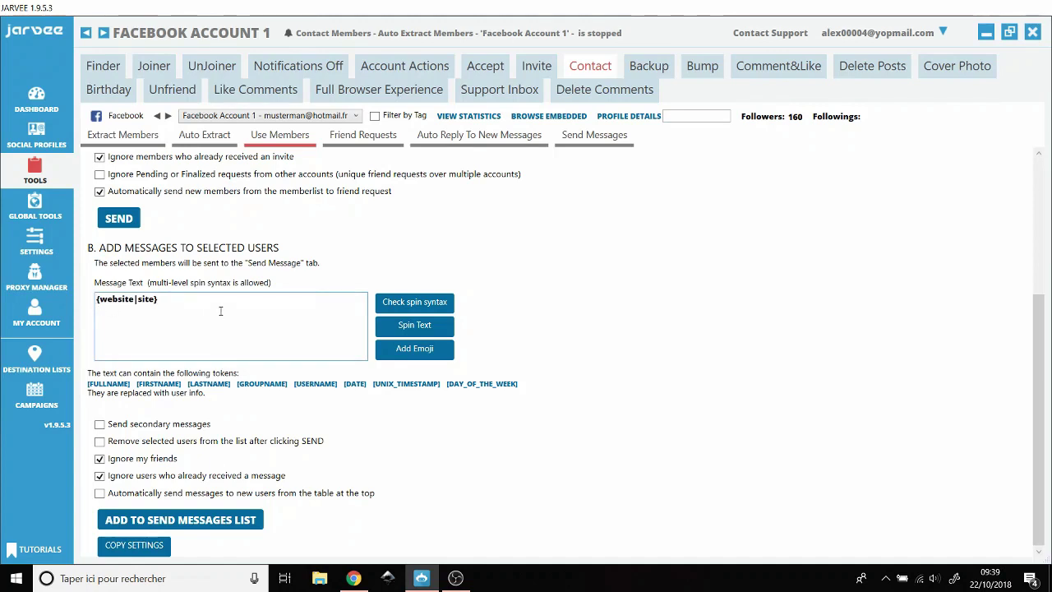
{"action": "type", "text": "Bonjour"}
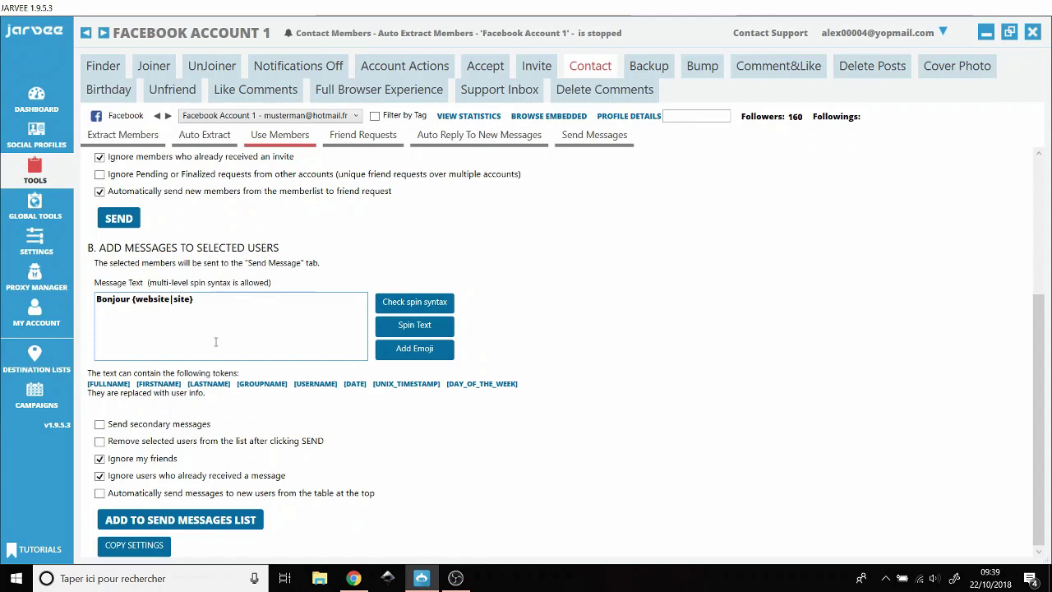
{"action": "left_click_drag", "start_coordinate": [135, 299], "coordinate": [166, 299]}
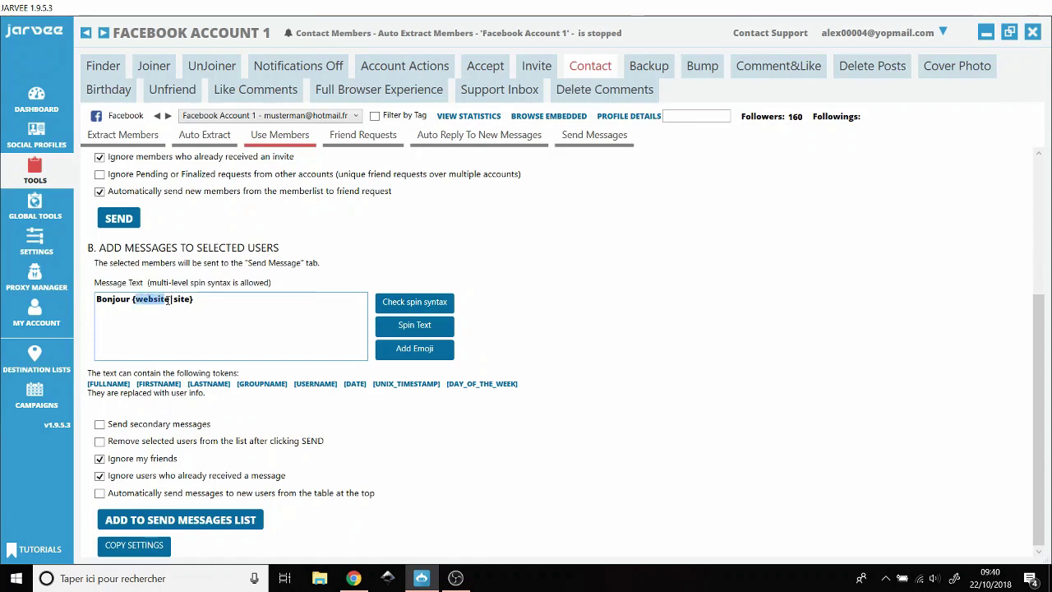
{"action": "left_click", "coordinate": [170, 300]}
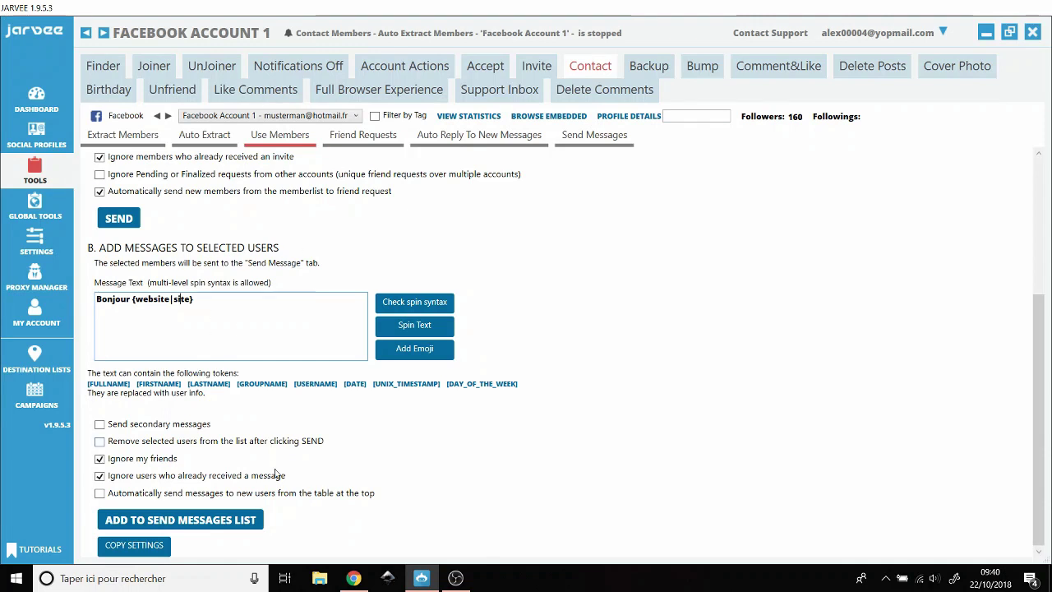
Append the [LASTNAME] token to the message for selected users, and clear the whole message text.
{"action": "left_click", "coordinate": [215, 386]}
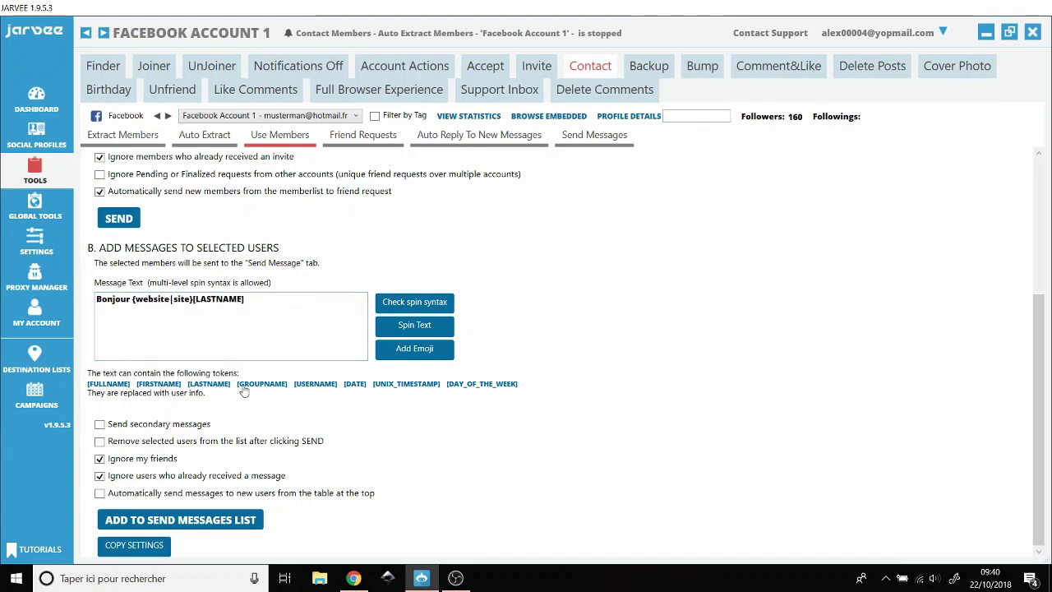
{"action": "key", "text": "ctrl+a"}
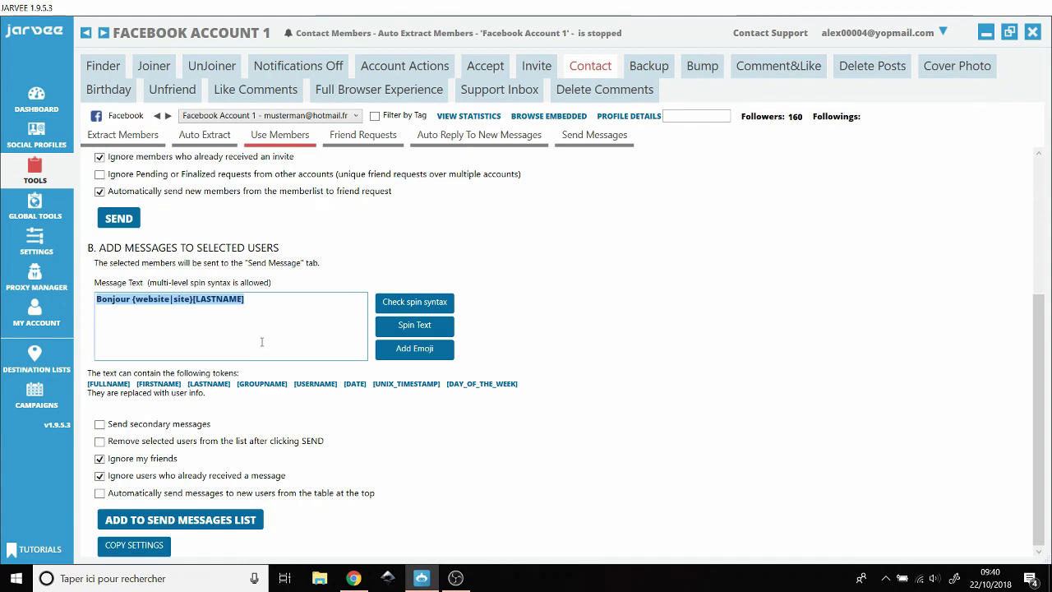
{"action": "key", "text": "Delete"}
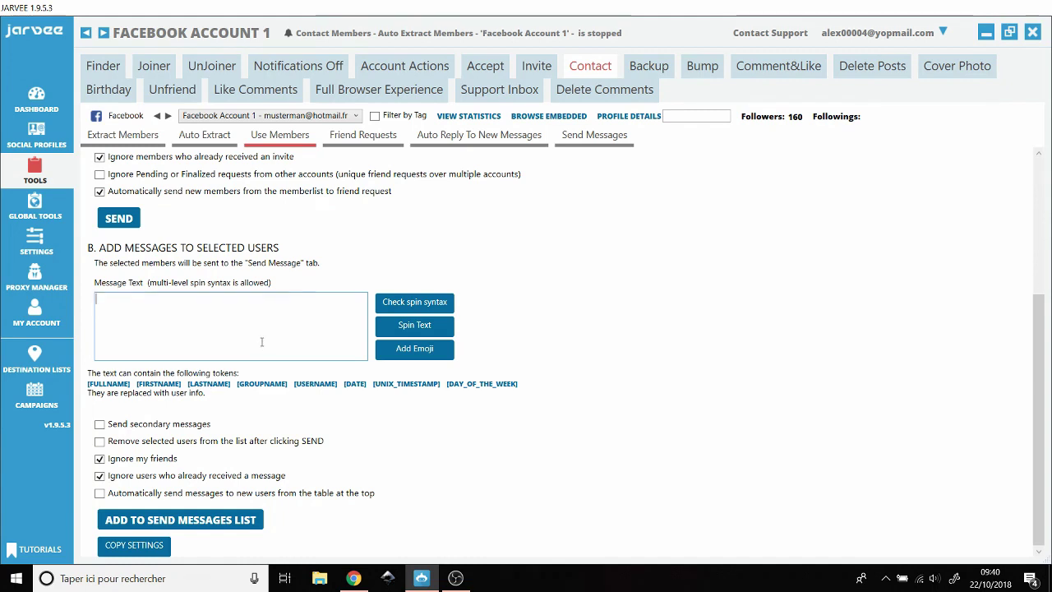
In the Friend Requests settings, set the execution window between 8:00 AM and 8:59 PM.
{"action": "left_click", "coordinate": [349, 135]}
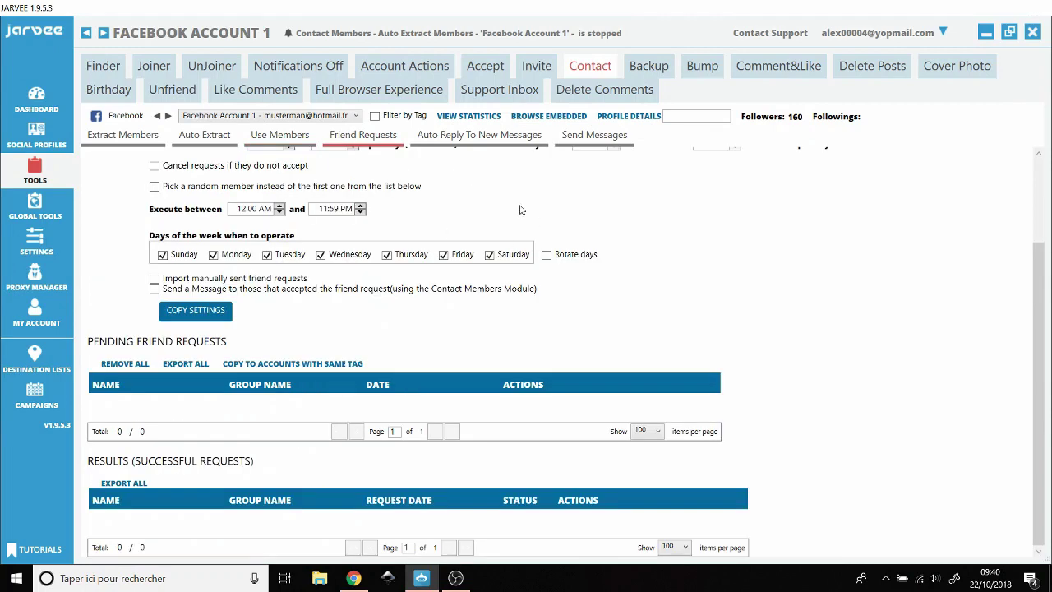
{"action": "scroll", "coordinate": [526, 329], "scroll_direction": "up", "scroll_amount": 3}
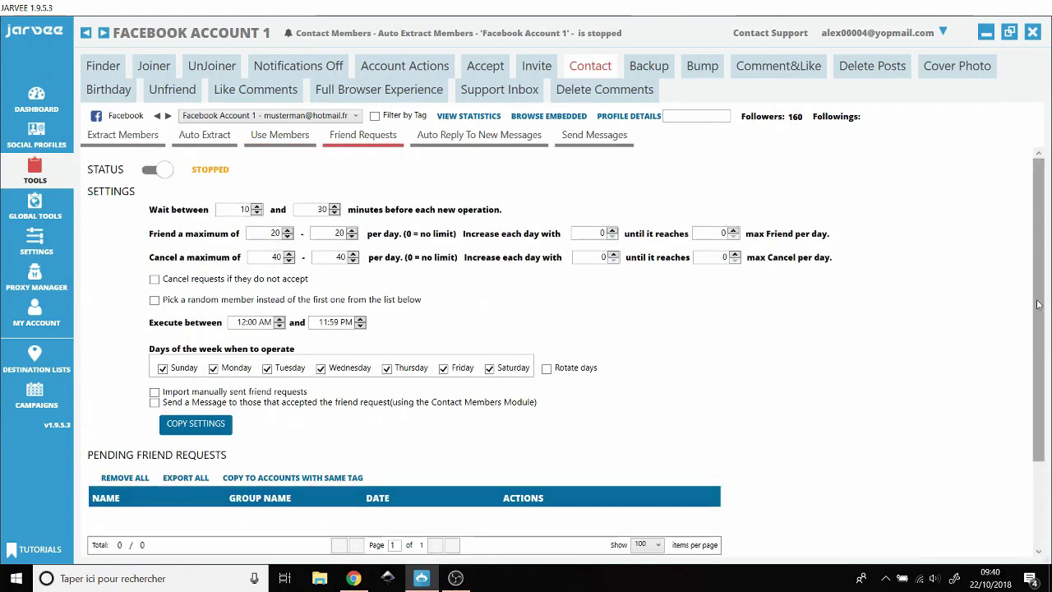
{"action": "scroll", "coordinate": [1047, 184], "scroll_direction": "down", "scroll_amount": 2}
{"action": "scroll", "coordinate": [1047, 184], "scroll_direction": "up", "scroll_amount": 2}
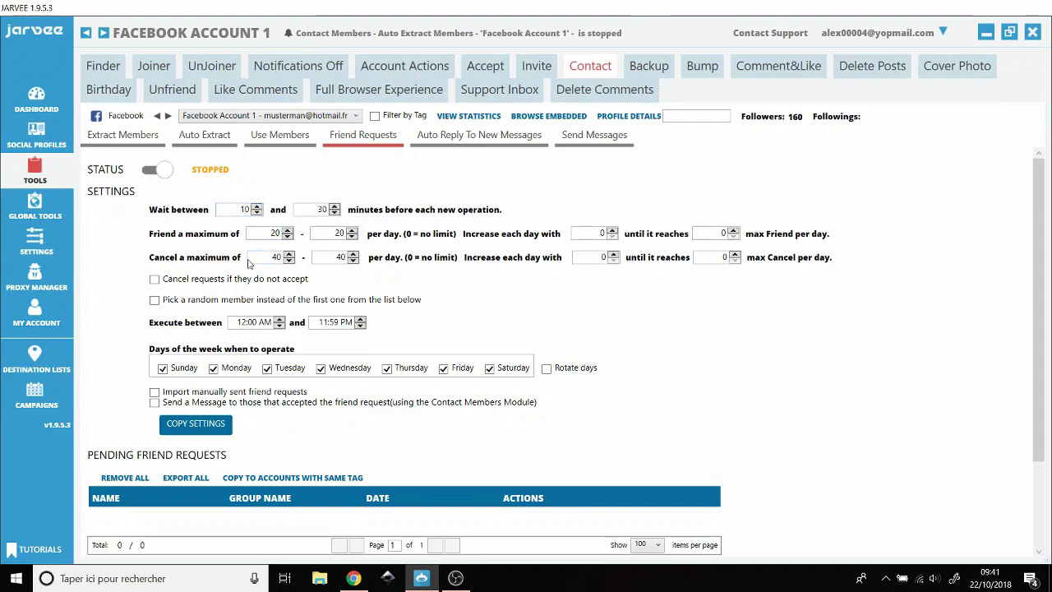
{"action": "left_click", "coordinate": [279, 320]}
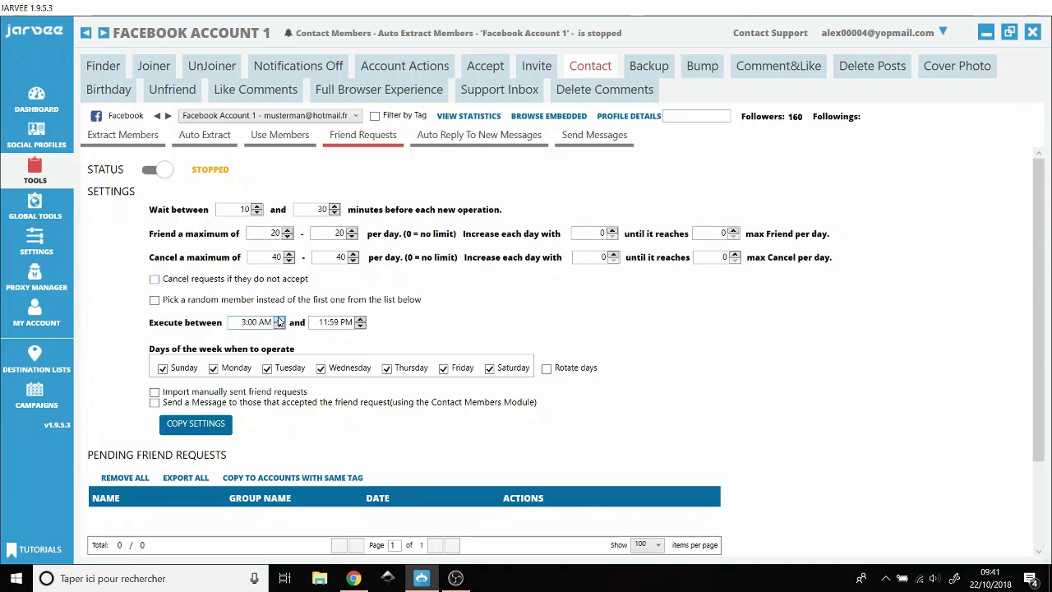
{"action": "left_click", "coordinate": [279, 320]}
{"action": "left_click", "coordinate": [279, 319]}
{"action": "left_click", "coordinate": [359, 325]}
{"action": "left_click", "coordinate": [359, 326]}
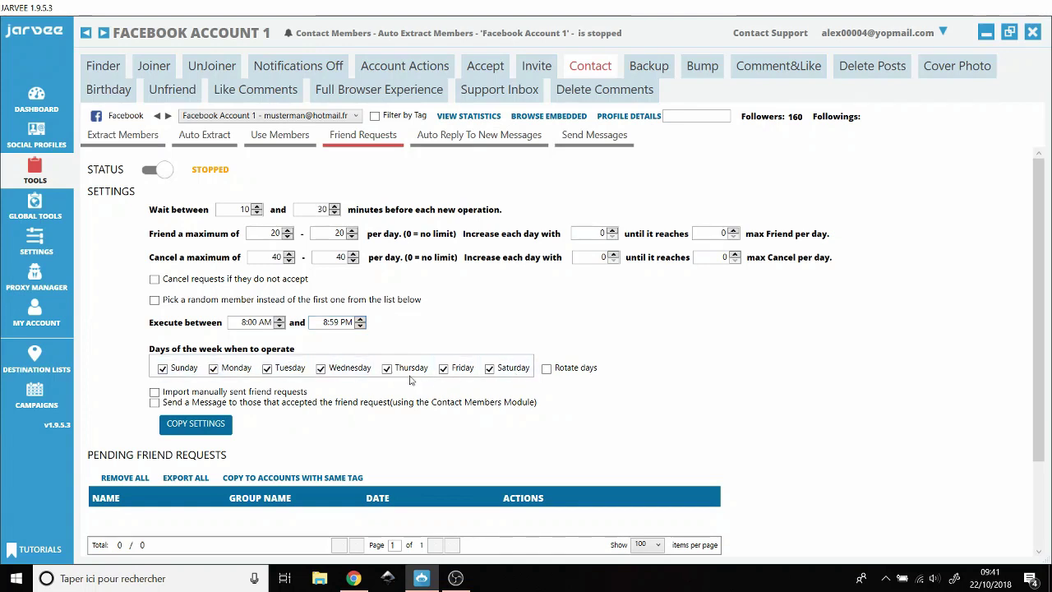
Try excluding Monday and Thursday from the friend request operating days, and restore both.
{"action": "left_click", "coordinate": [212, 369]}
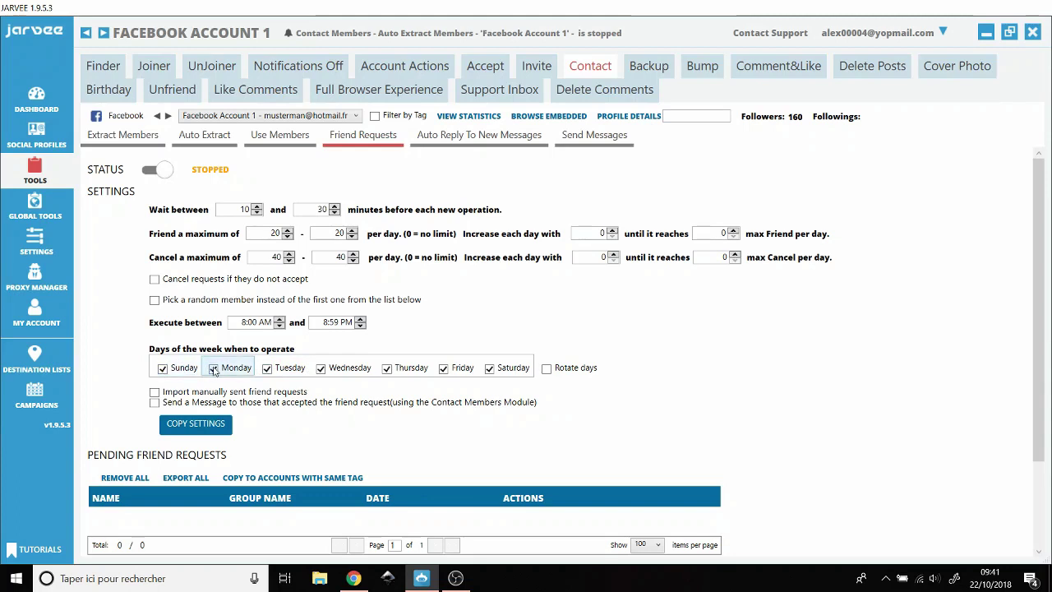
{"action": "left_click", "coordinate": [391, 371]}
{"action": "left_click", "coordinate": [215, 369]}
{"action": "left_click", "coordinate": [384, 370]}
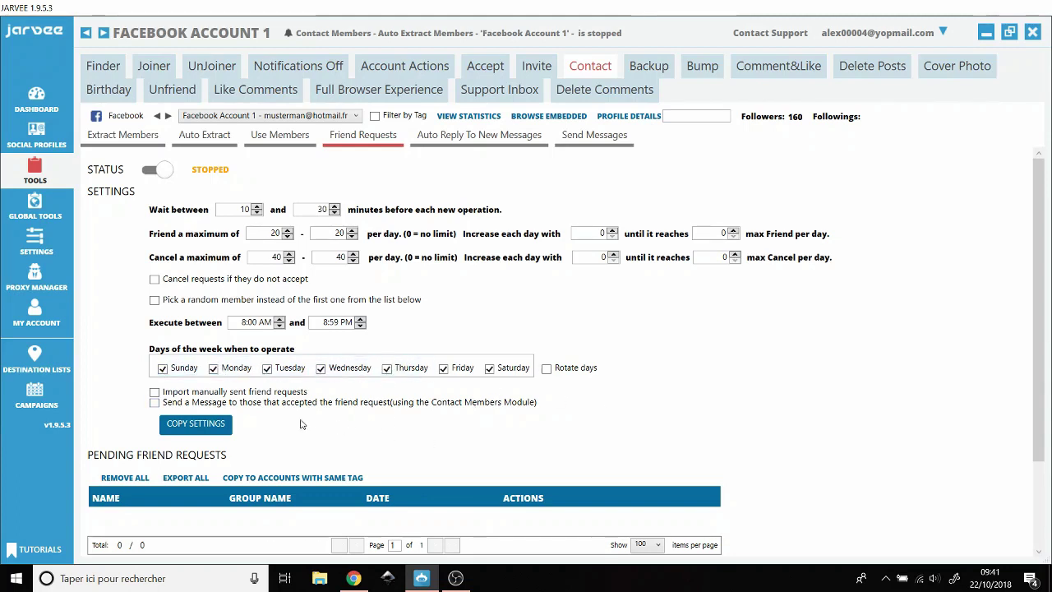
Enable importing manually sent friend requests and set the upper limit of the daily friend maximum to 34.
{"action": "left_click", "coordinate": [164, 393]}
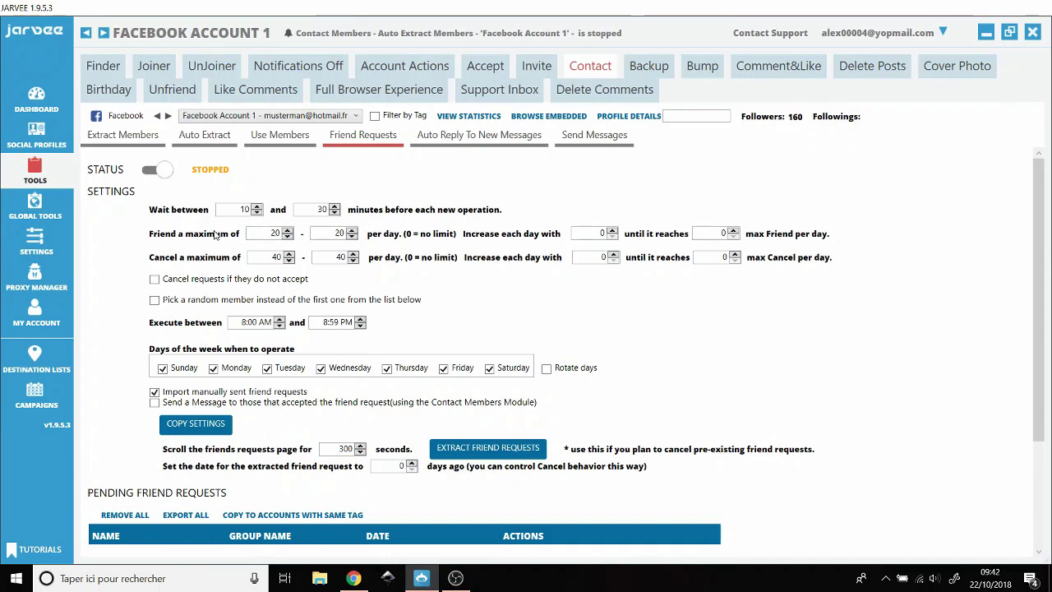
{"action": "left_click", "coordinate": [278, 233]}
{"action": "type", "text": "34"}
{"action": "scroll", "coordinate": [123, 317], "scroll_direction": "down", "scroll_amount": 3}
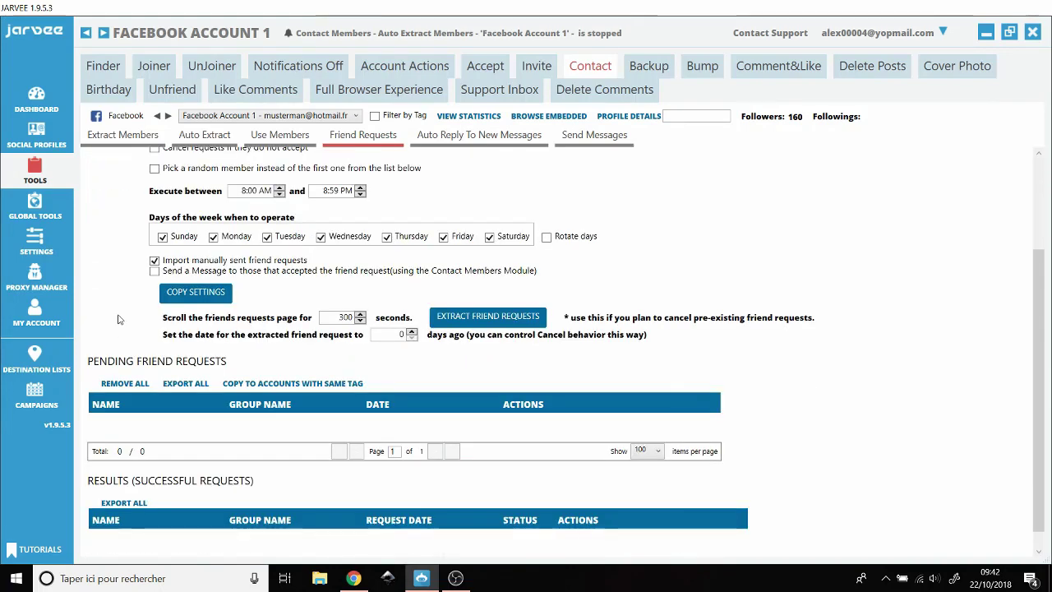
{"action": "scroll", "coordinate": [129, 312], "scroll_direction": "down", "scroll_amount": 1}
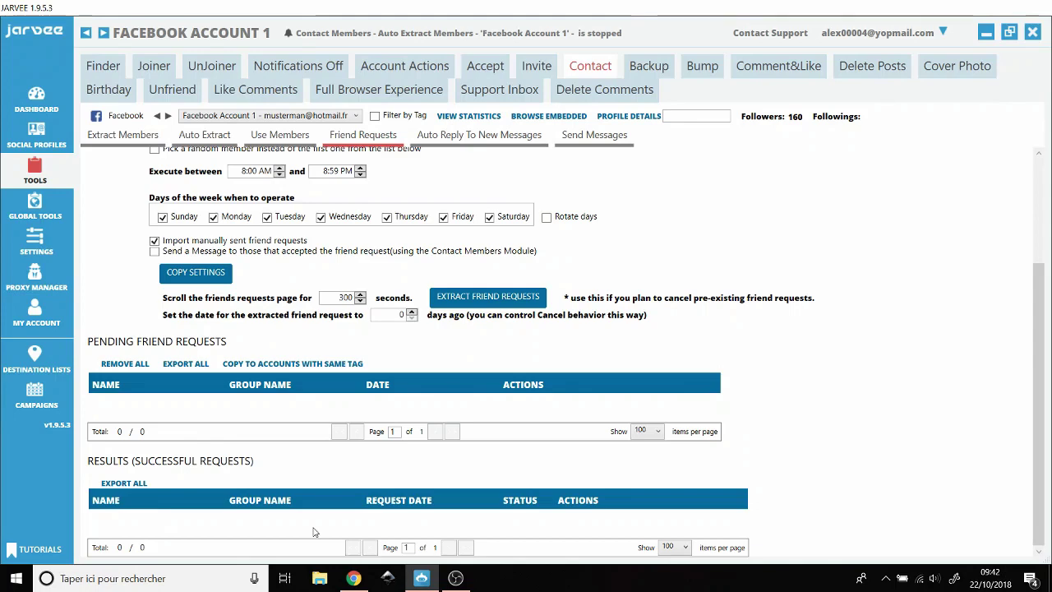
{"action": "scroll", "coordinate": [106, 322], "scroll_direction": "up", "scroll_amount": 3}
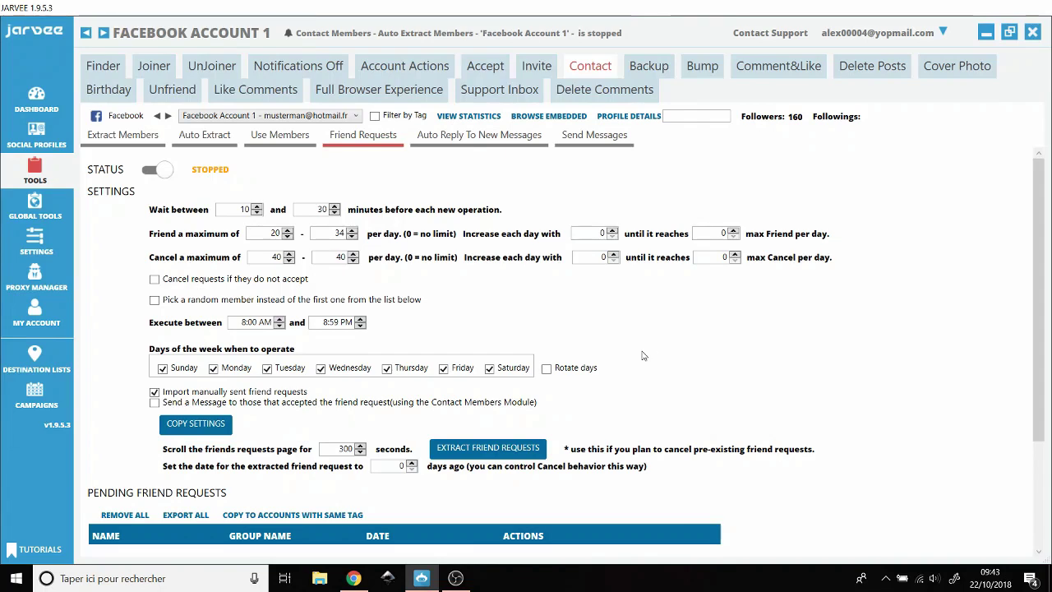
Enable sending a message to those that accepted the friend request, and look over its message text options.
{"action": "left_click", "coordinate": [154, 403]}
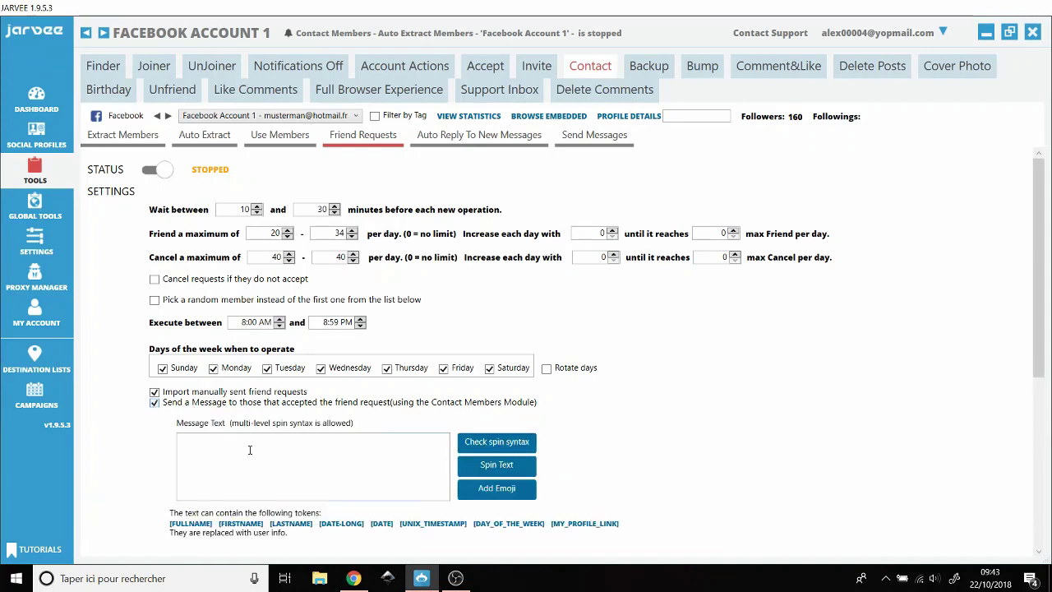
{"action": "scroll", "coordinate": [234, 444], "scroll_direction": "down", "scroll_amount": 2}
{"action": "left_click", "coordinate": [278, 378]}
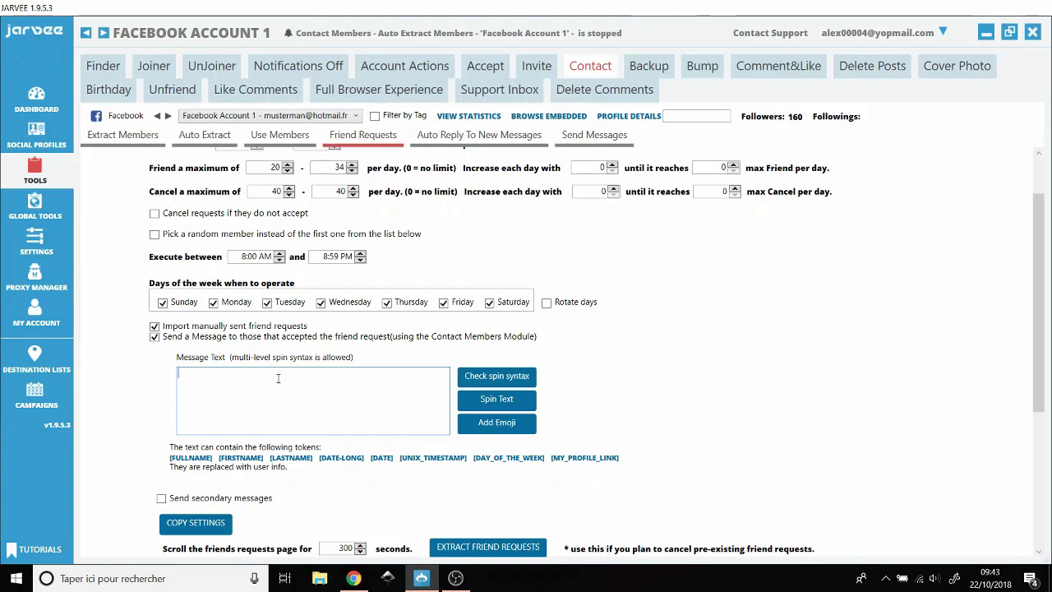
{"action": "scroll", "coordinate": [587, 374], "scroll_direction": "down", "scroll_amount": 3}
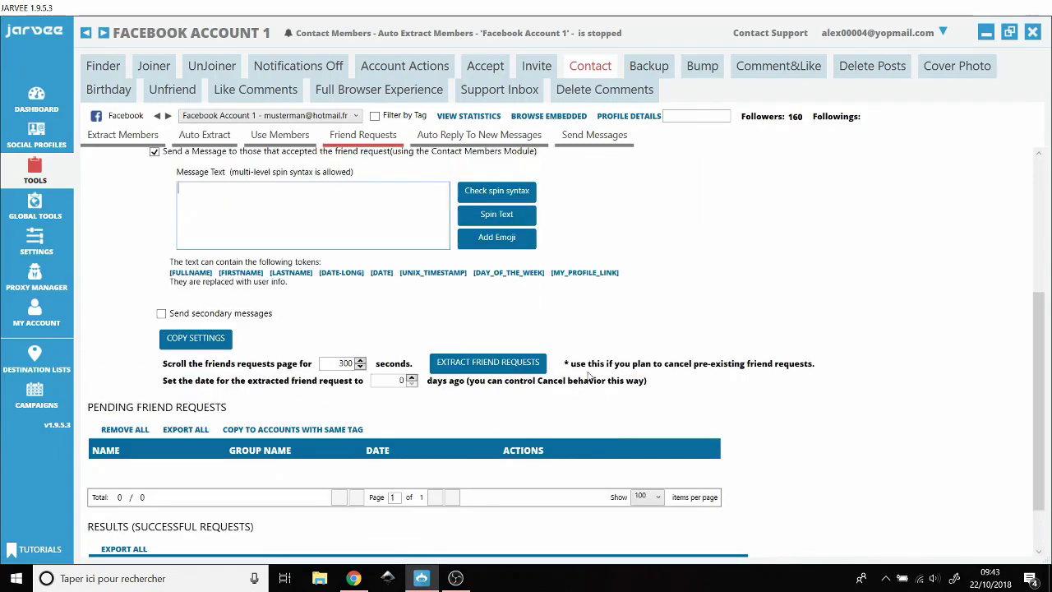
{"action": "scroll", "coordinate": [587, 374], "scroll_direction": "up", "scroll_amount": 5}
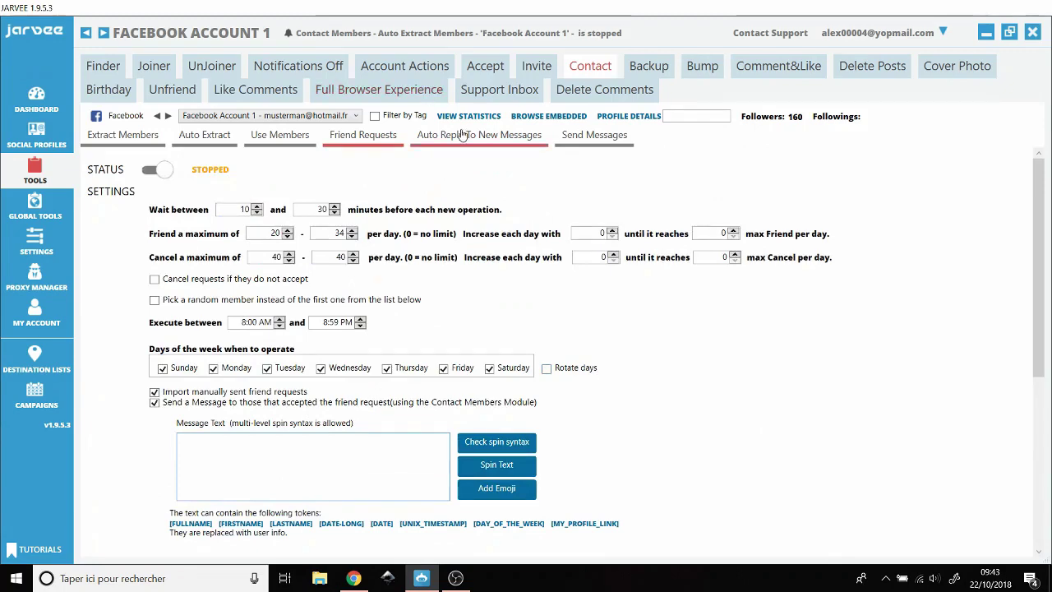
Examine the Auto Reply To New Messages and Send Messages settings, and recheck the Friend Requests settings and request tables.
{"action": "left_click", "coordinate": [463, 135]}
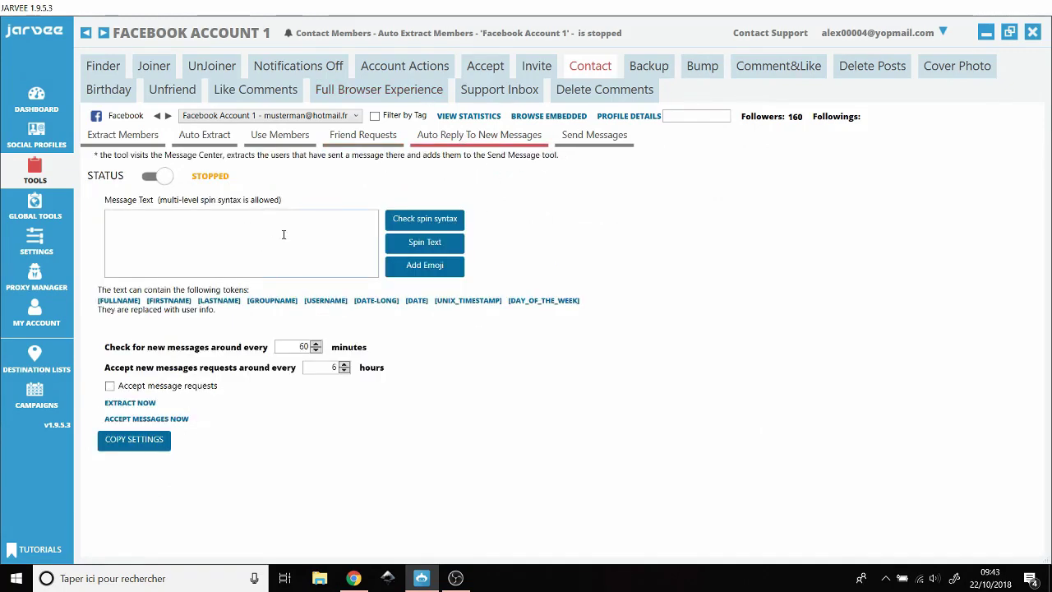
{"action": "left_click", "coordinate": [594, 137]}
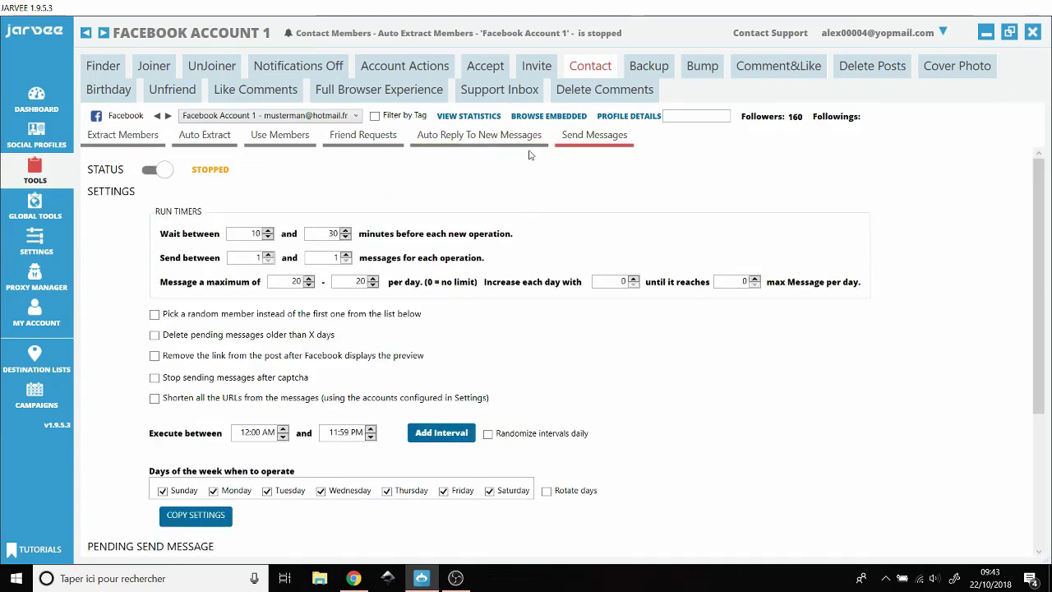
{"action": "scroll", "coordinate": [460, 238], "scroll_direction": "down", "scroll_amount": 5}
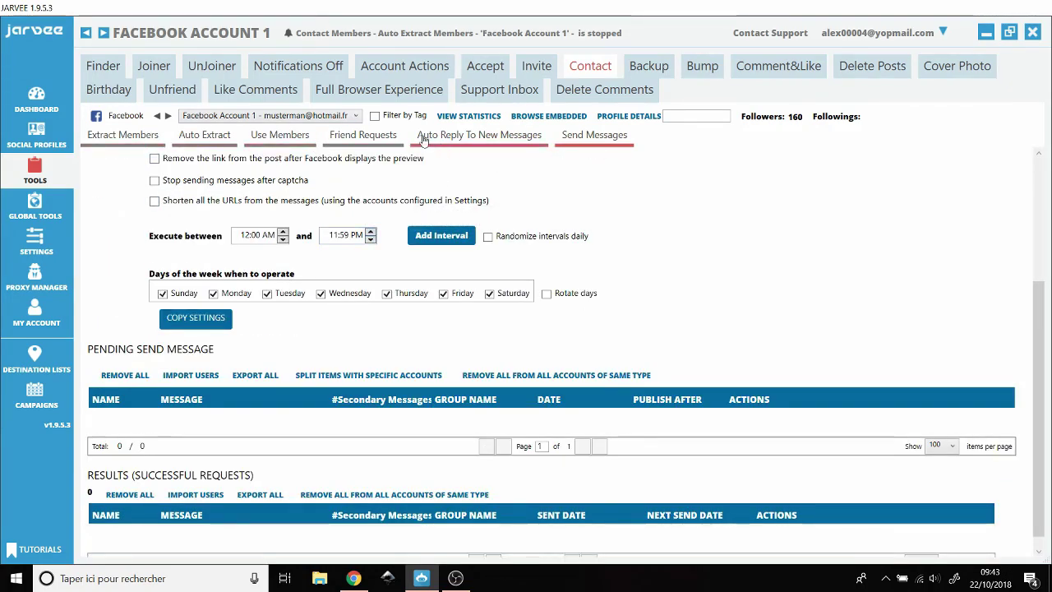
{"action": "left_click", "coordinate": [365, 138]}
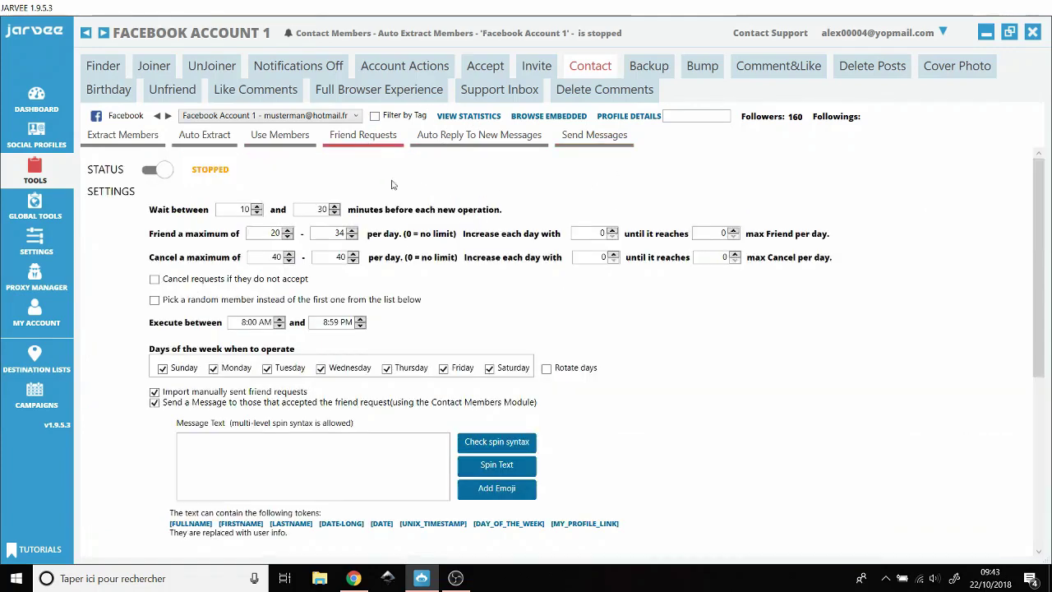
{"action": "scroll", "coordinate": [486, 268], "scroll_direction": "down", "scroll_amount": 3}
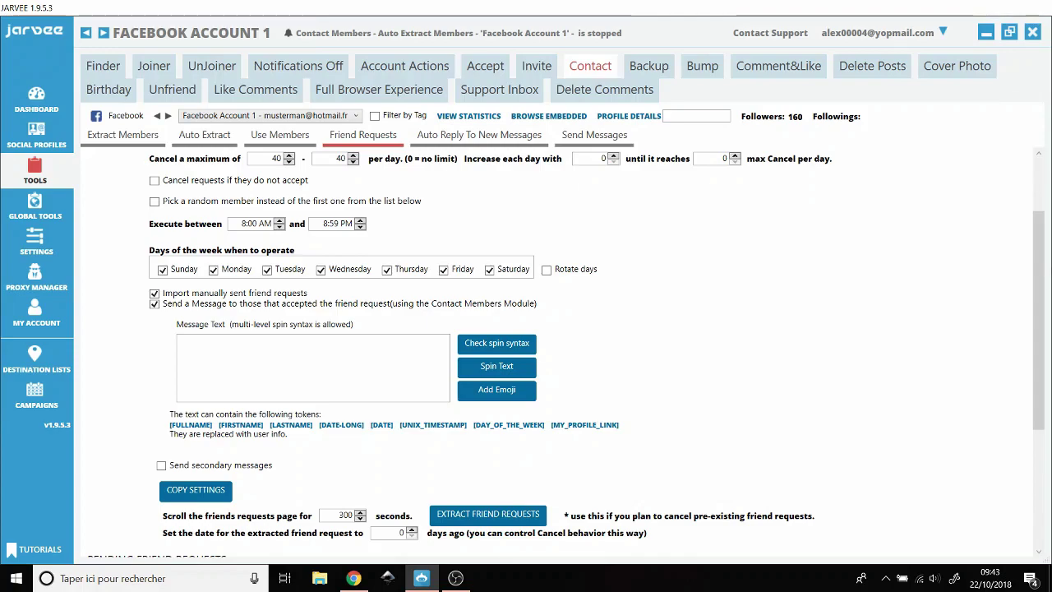
{"action": "left_click_drag", "start_coordinate": [1042, 334], "coordinate": [1044, 449]}
{"action": "scroll", "coordinate": [1045, 450], "scroll_direction": "up", "scroll_amount": 10}
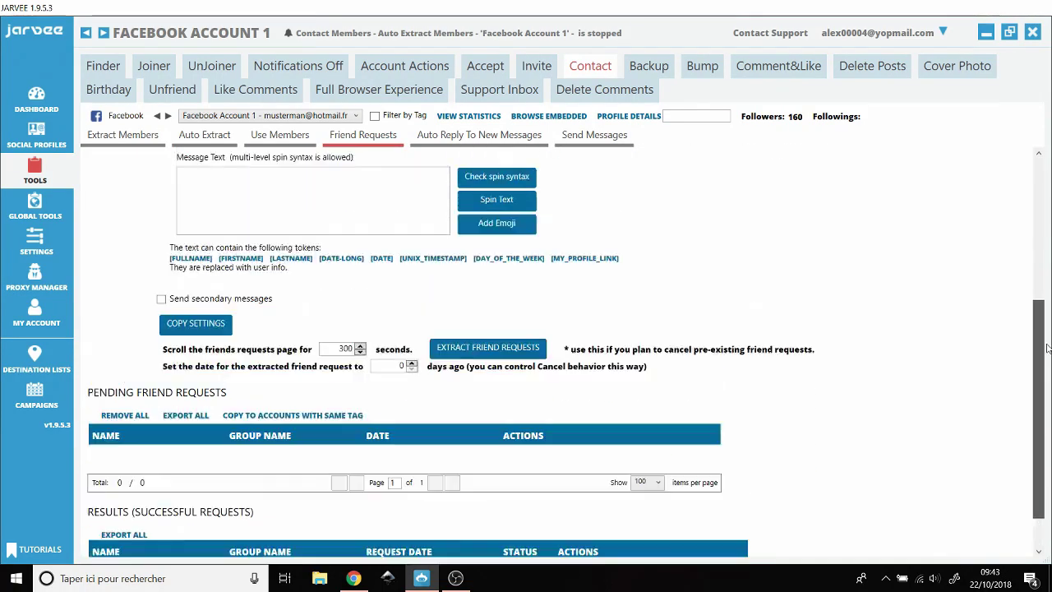